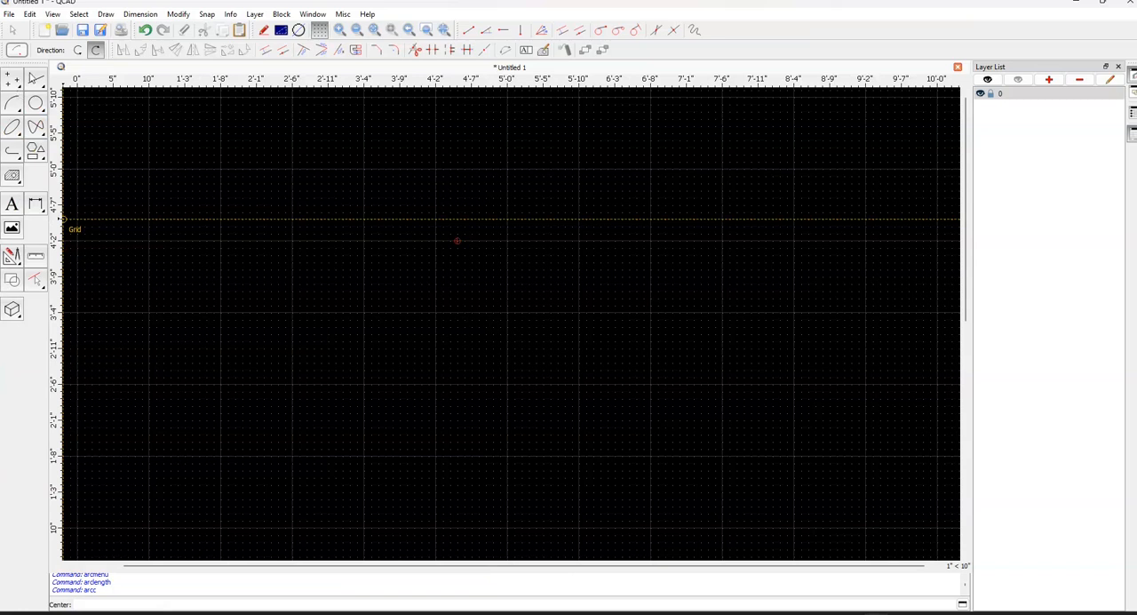
Draw a counterclockwise arc by center, radius and start and end angles near the middle of the drawing, opening to the right
click(13, 104)
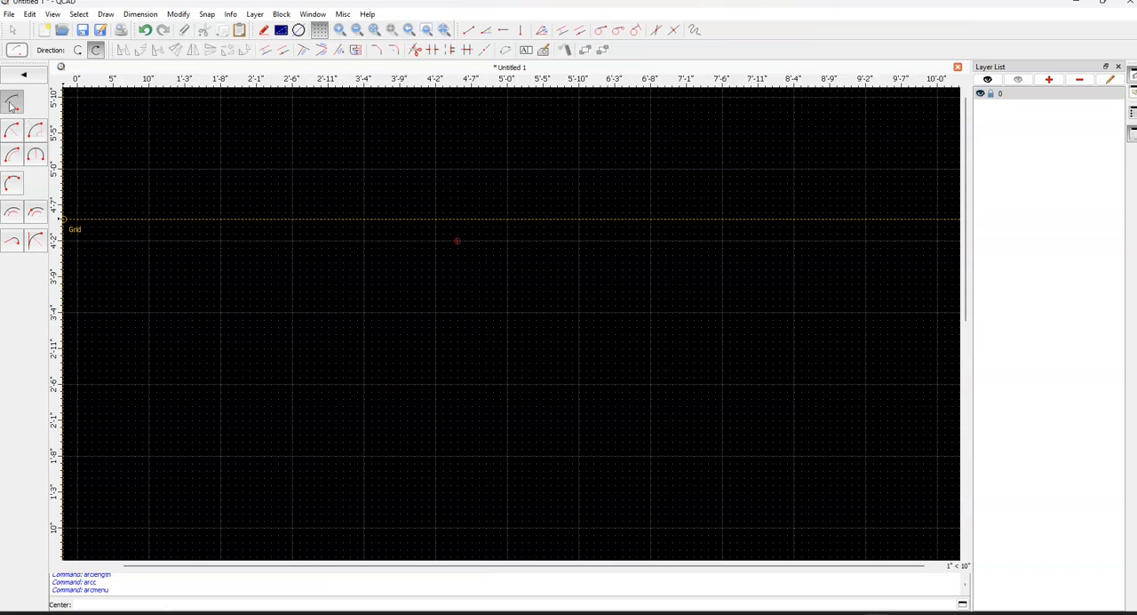
click(13, 104)
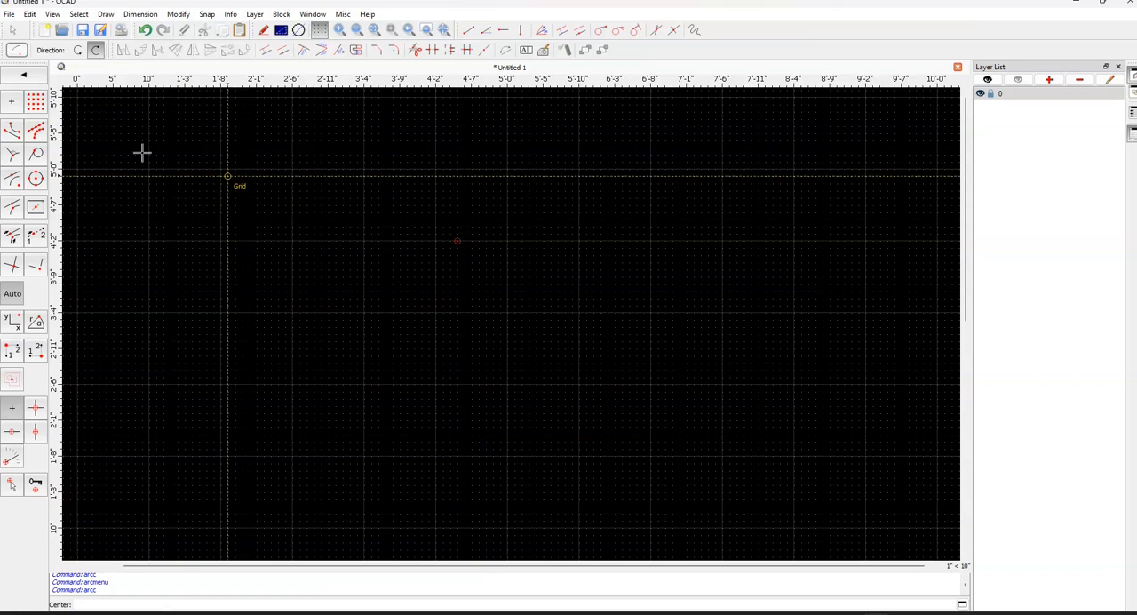
click(25, 76)
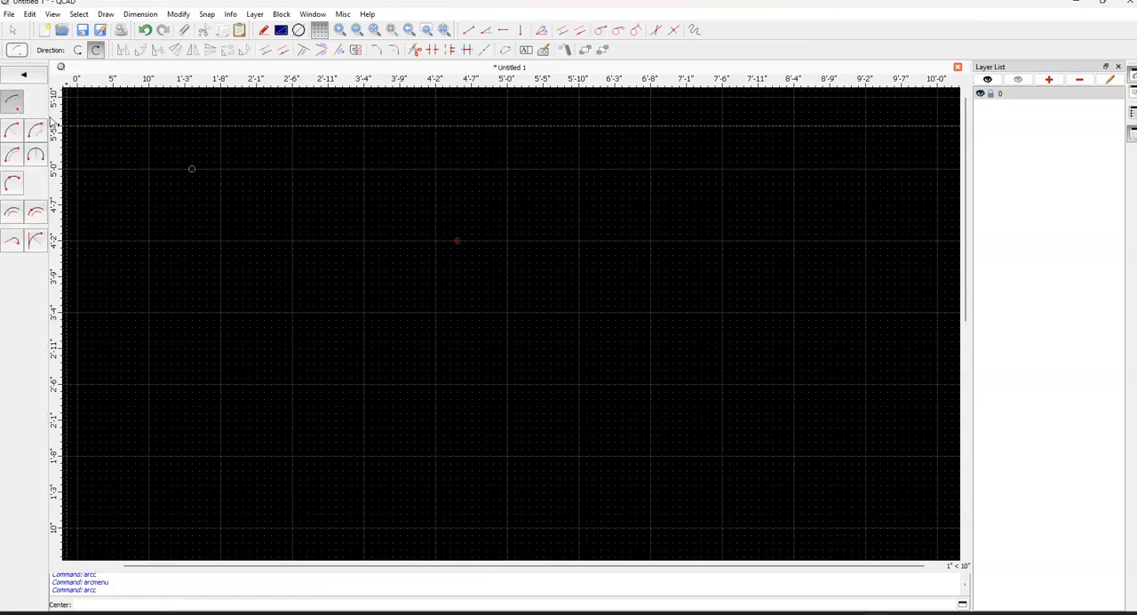
middle_drag(465, 282, 479, 379)
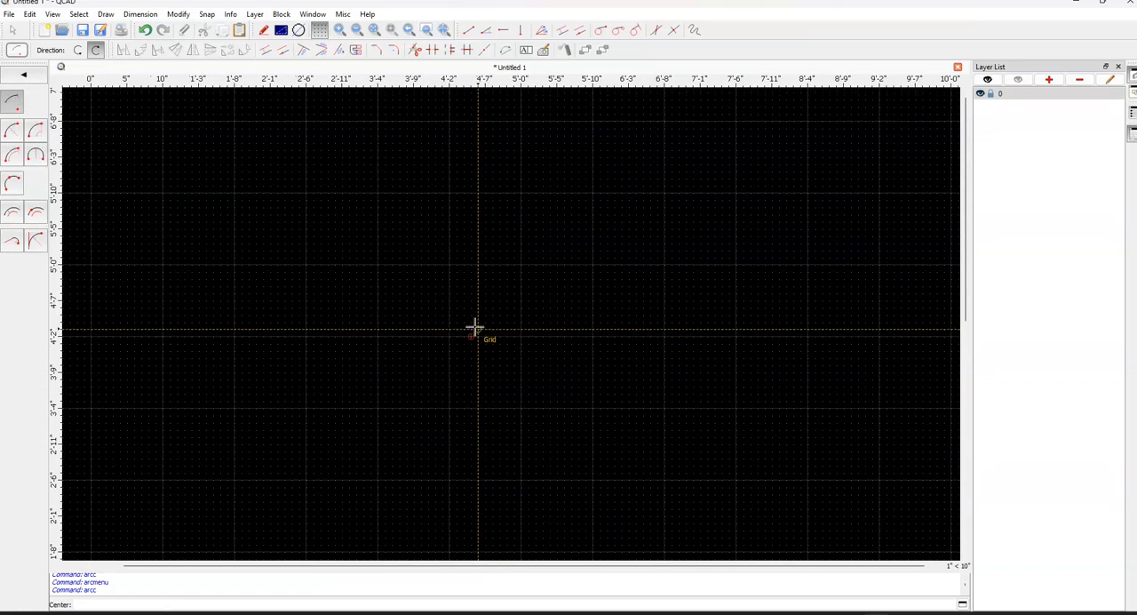
click(471, 335)
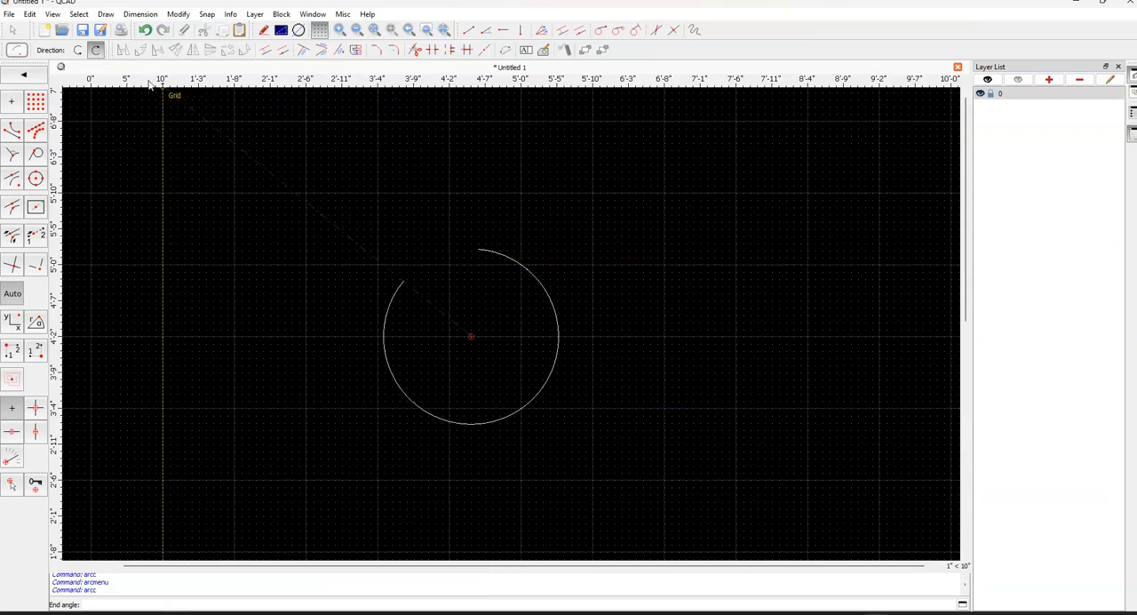
click(78, 51)
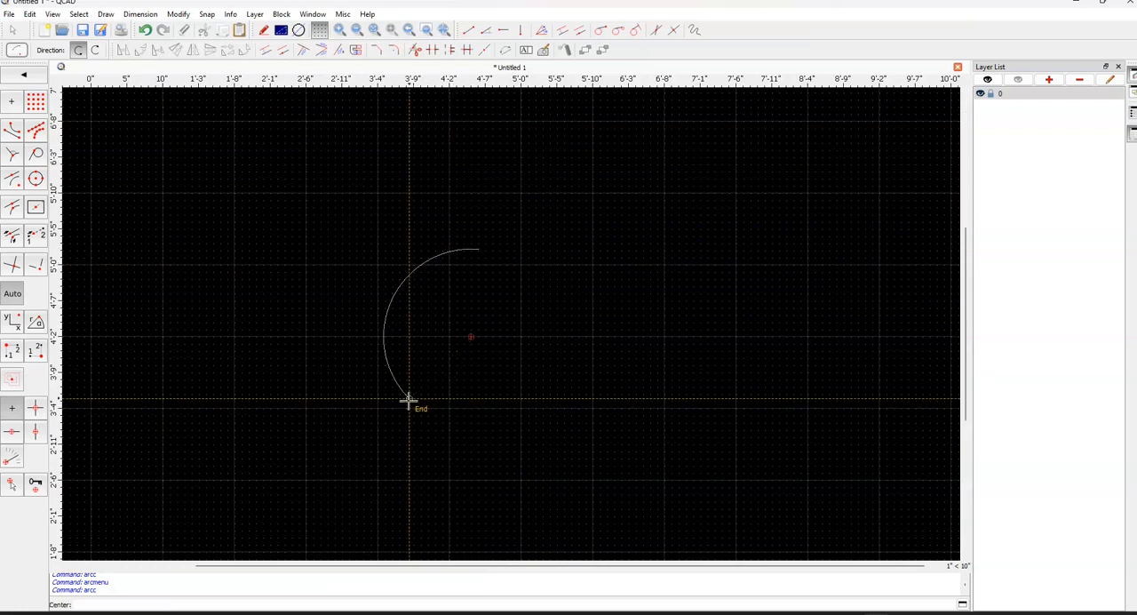
click(408, 397)
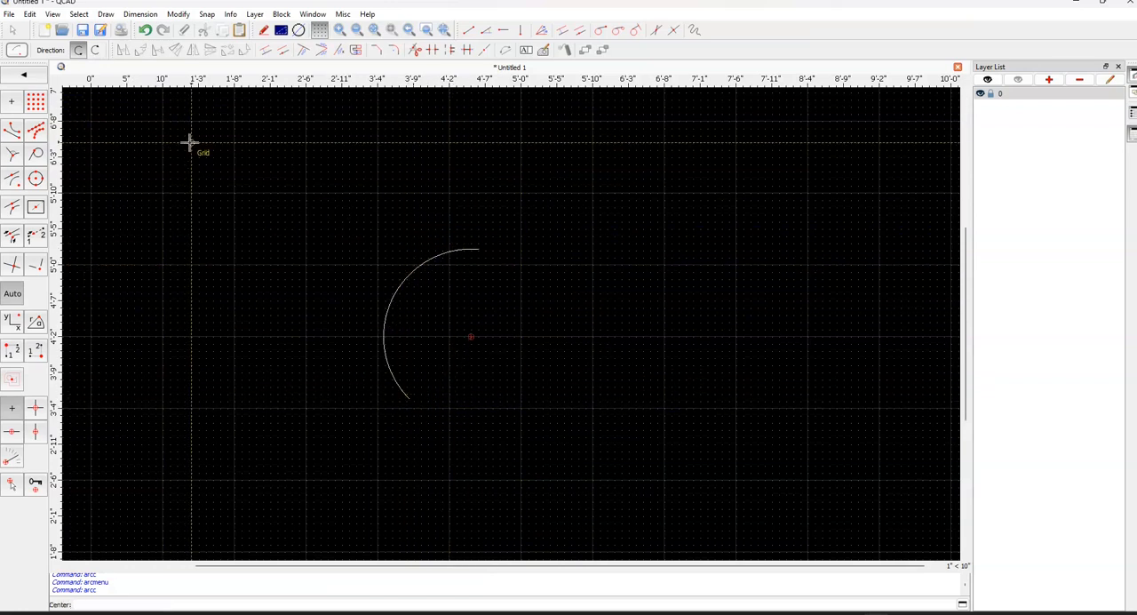
Draw two clockwise arcs right of the first arc, each from two points with a radius of 7
click(23, 76)
click(11, 131)
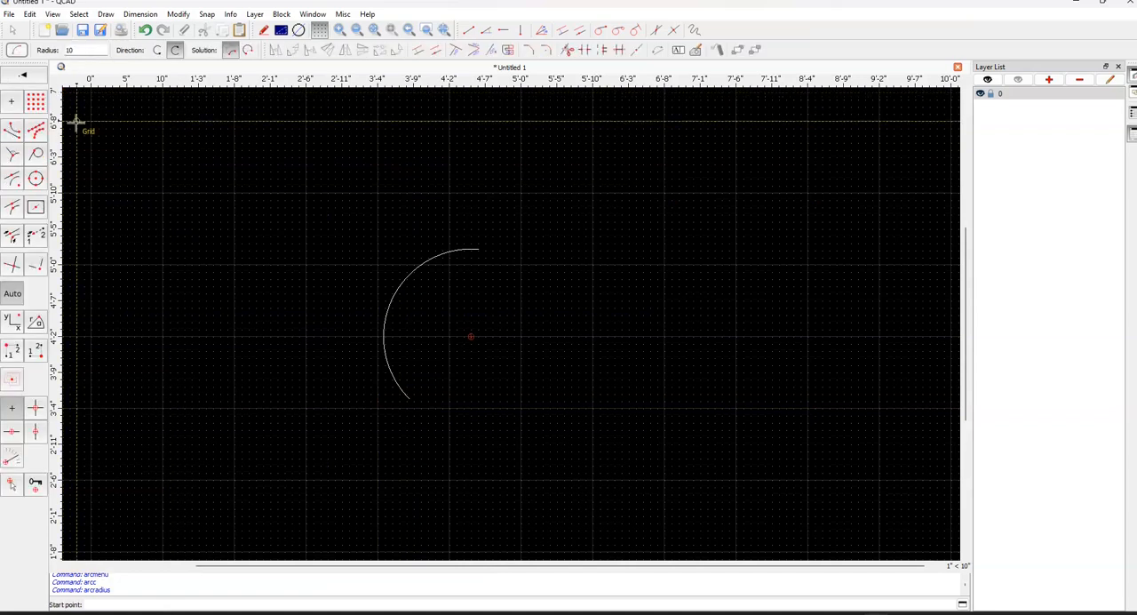
click(22, 78)
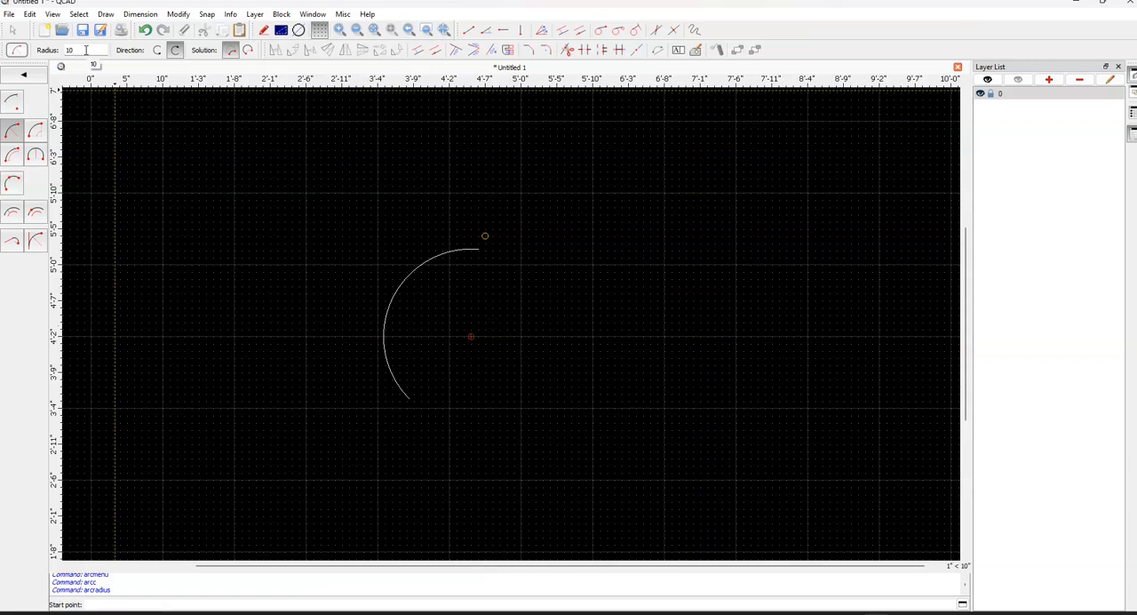
click(622, 243)
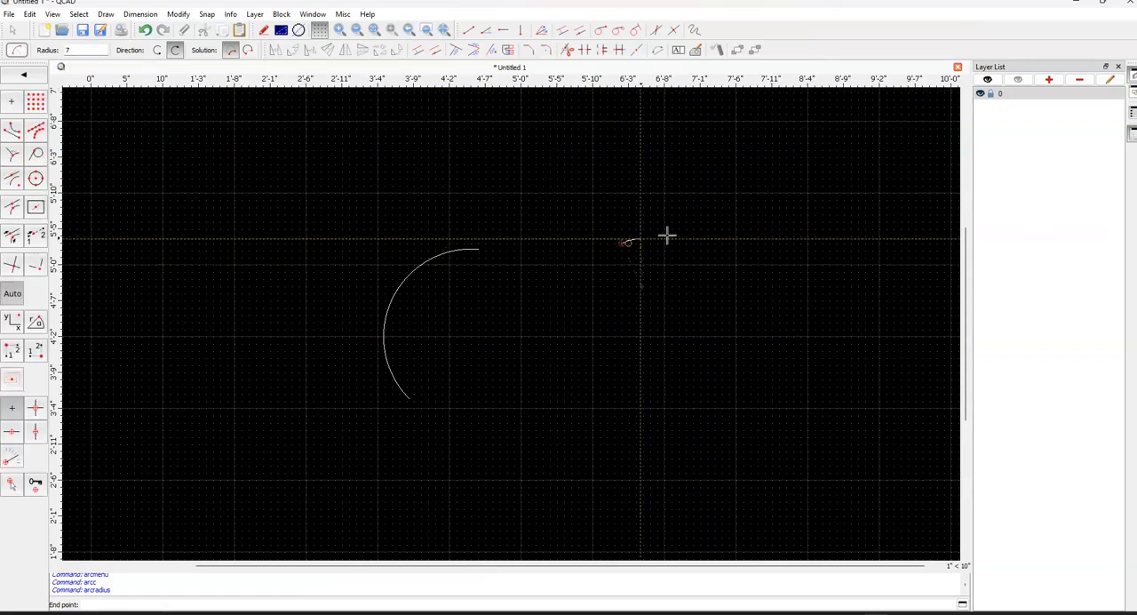
click(682, 324)
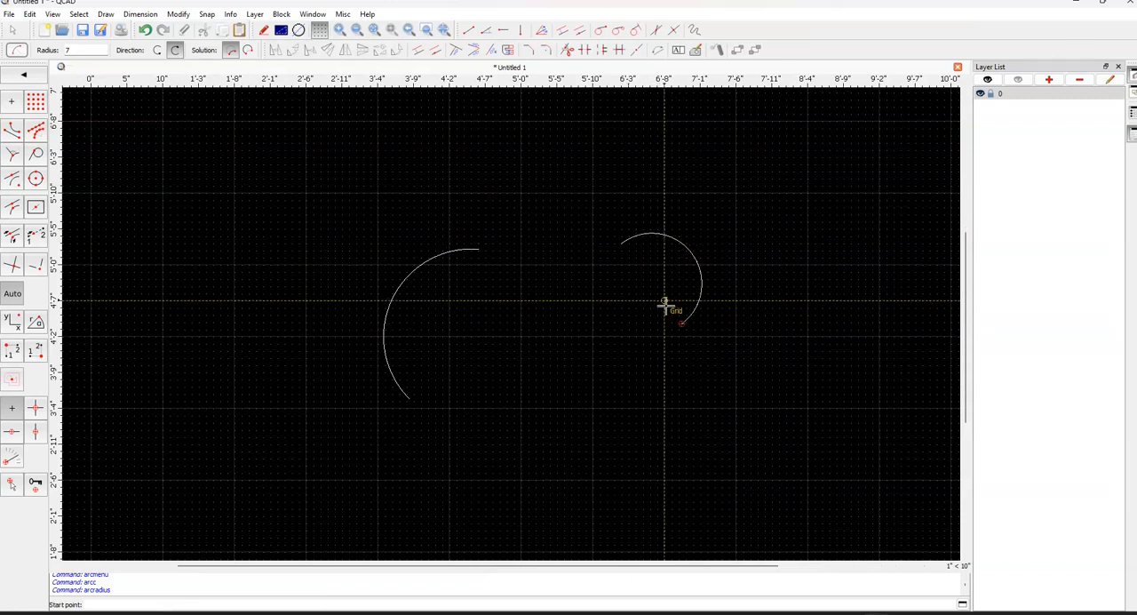
click(570, 259)
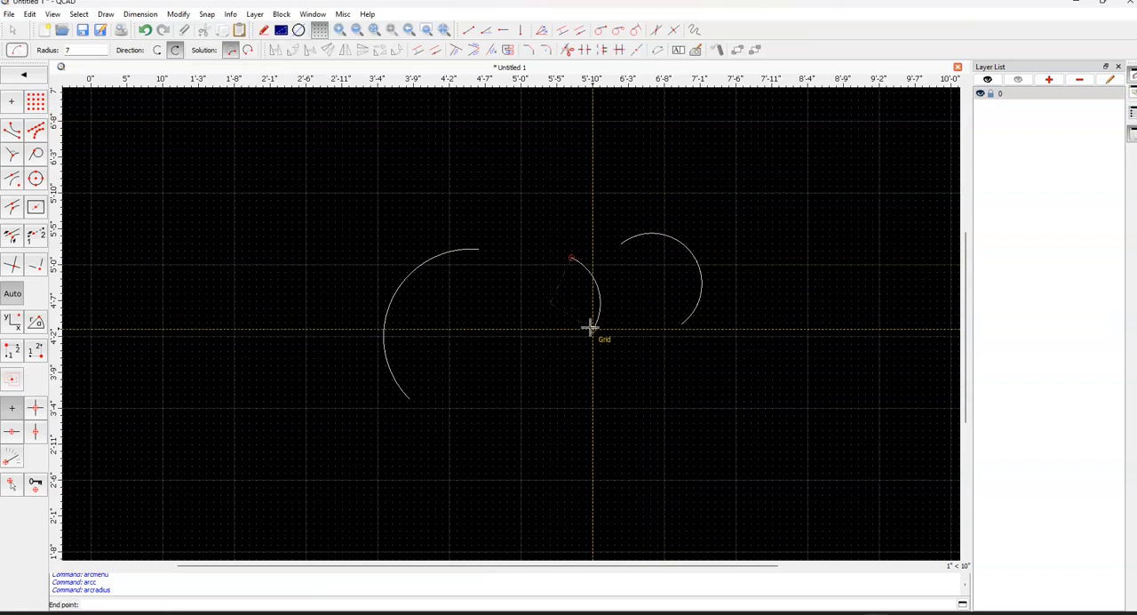
click(590, 329)
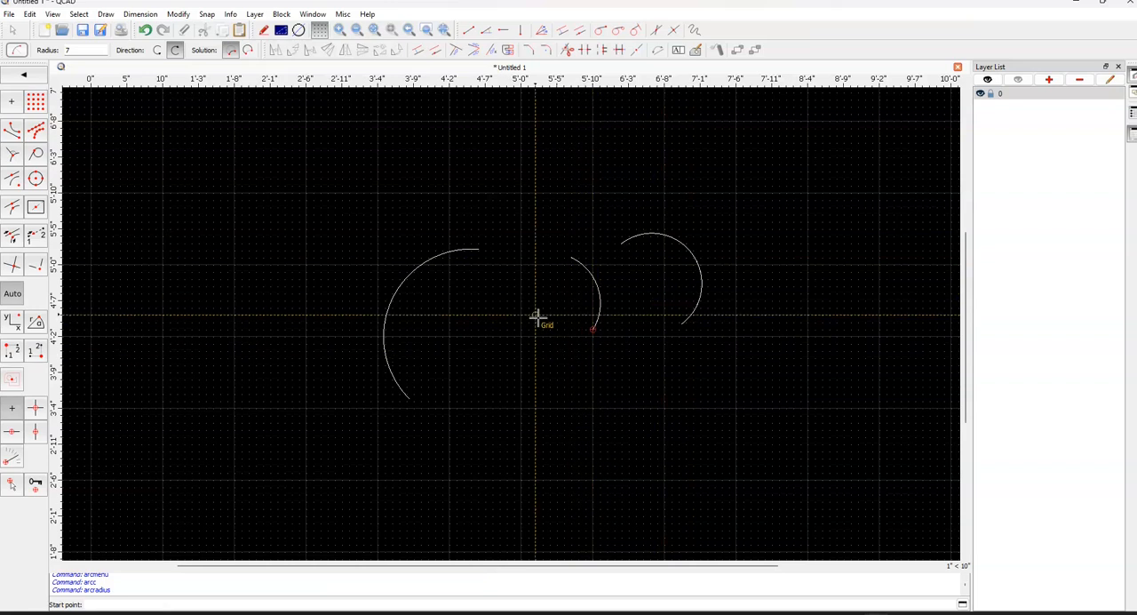
Draw two long counterclockwise arcs left of the first arc from two points and an angle, one at 60° and an outer one at 30°
click(39, 77)
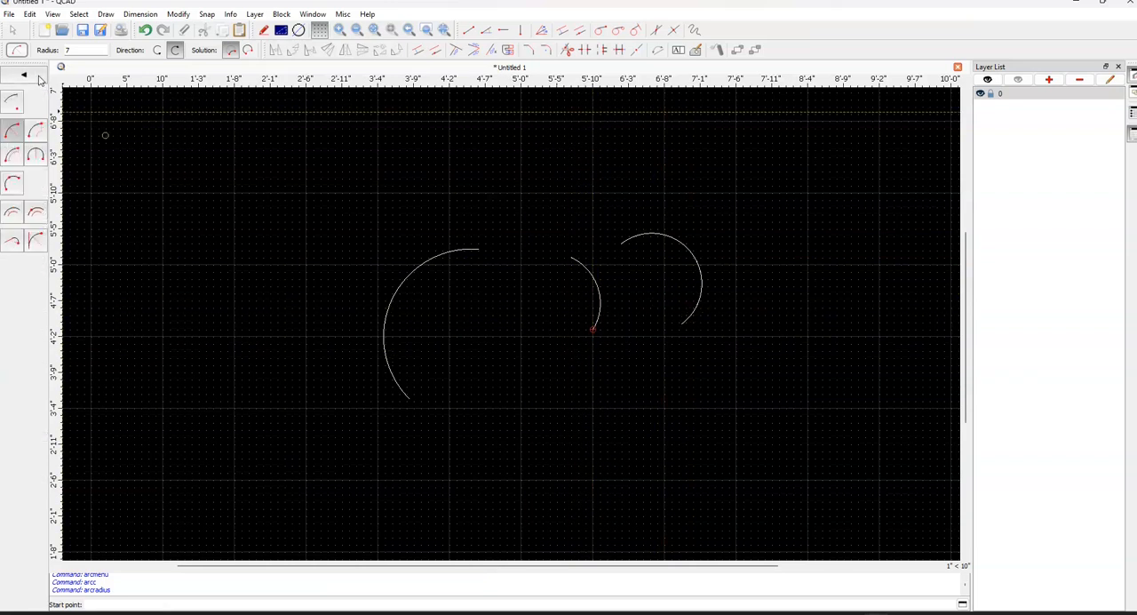
click(37, 134)
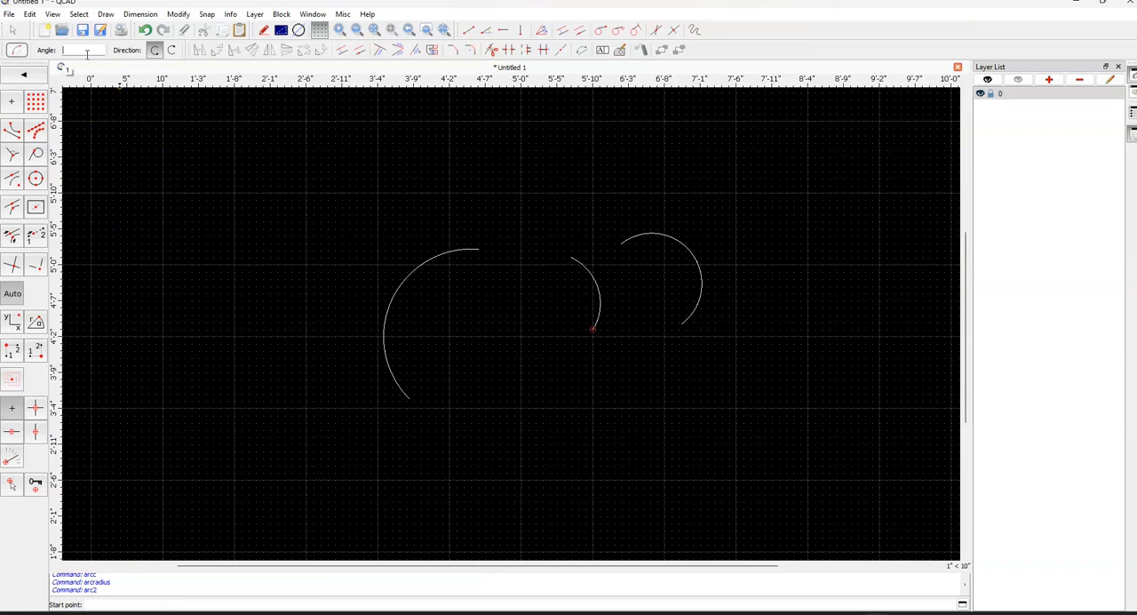
click(226, 194)
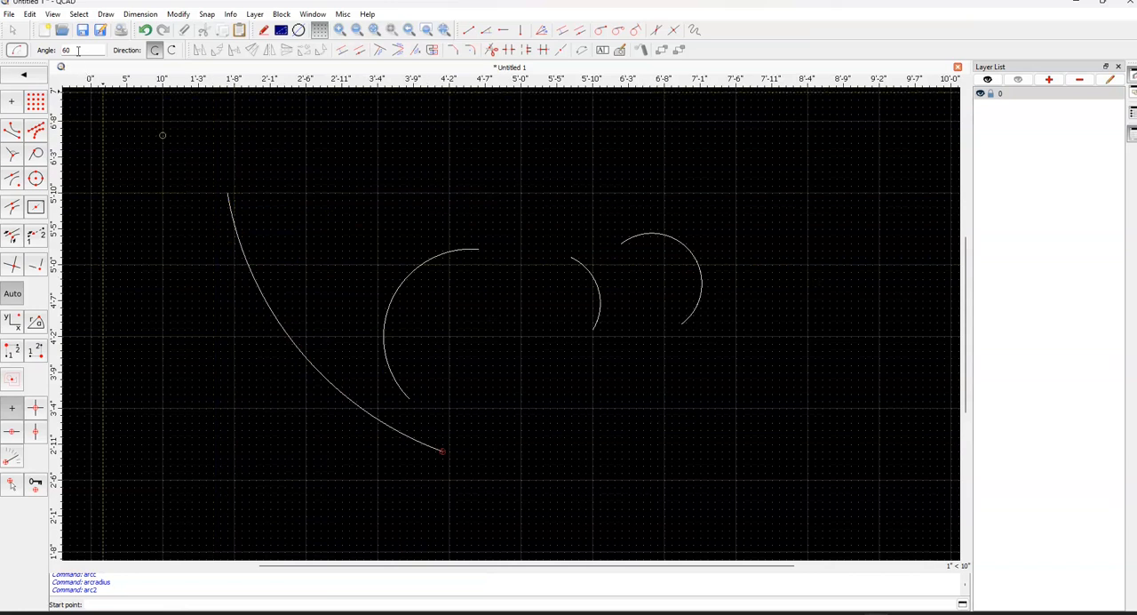
key(BackSpace)
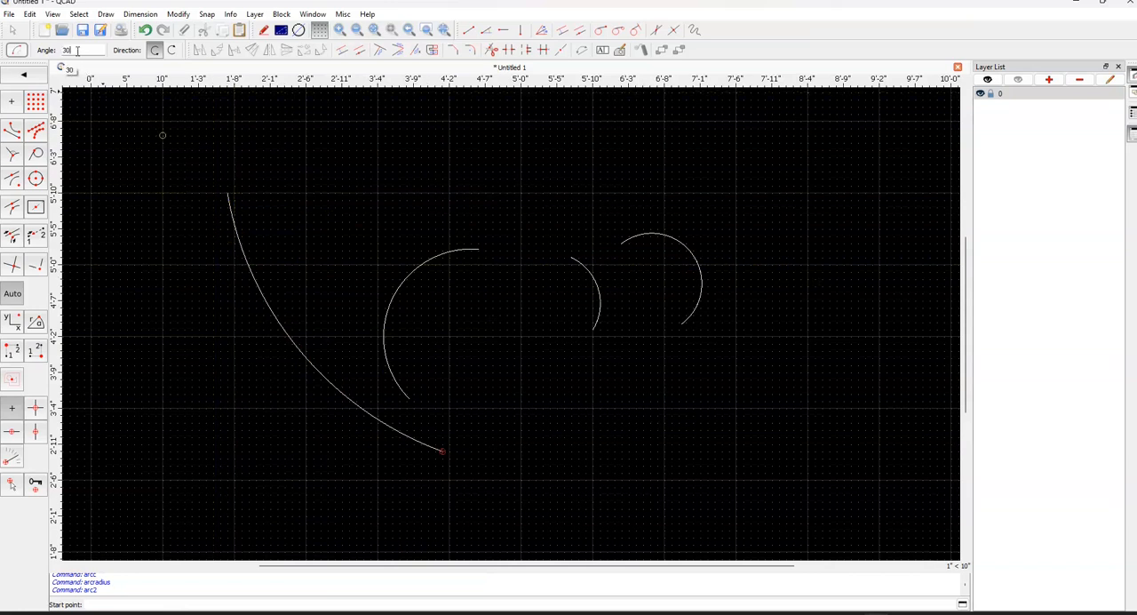
click(176, 142)
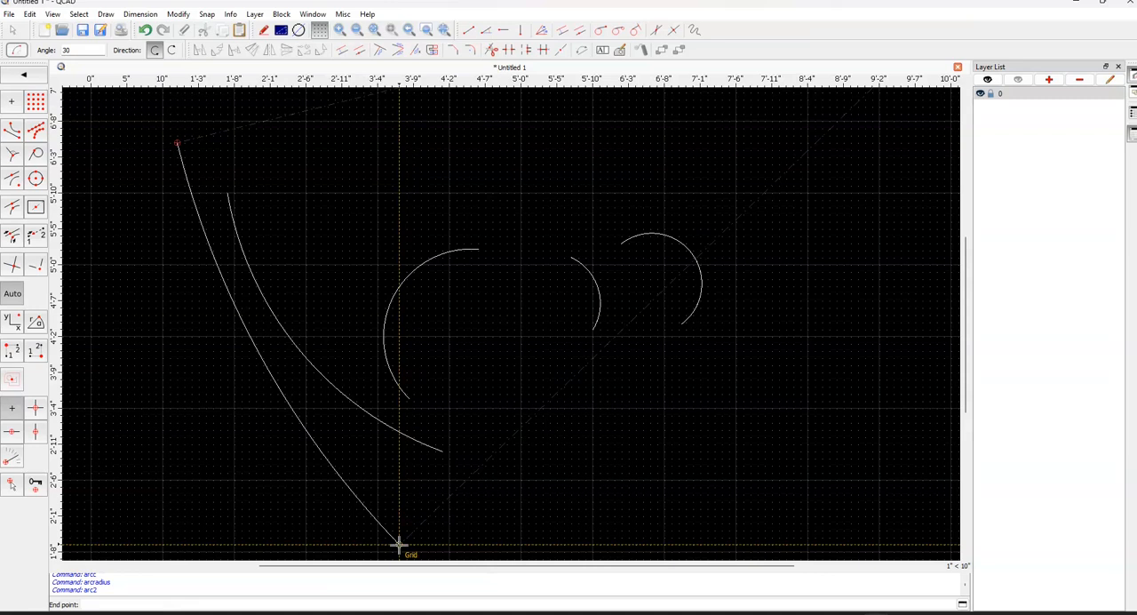
Draw a counterclockwise arc from two points with a length of 15 below the right radius-based arc
click(36, 79)
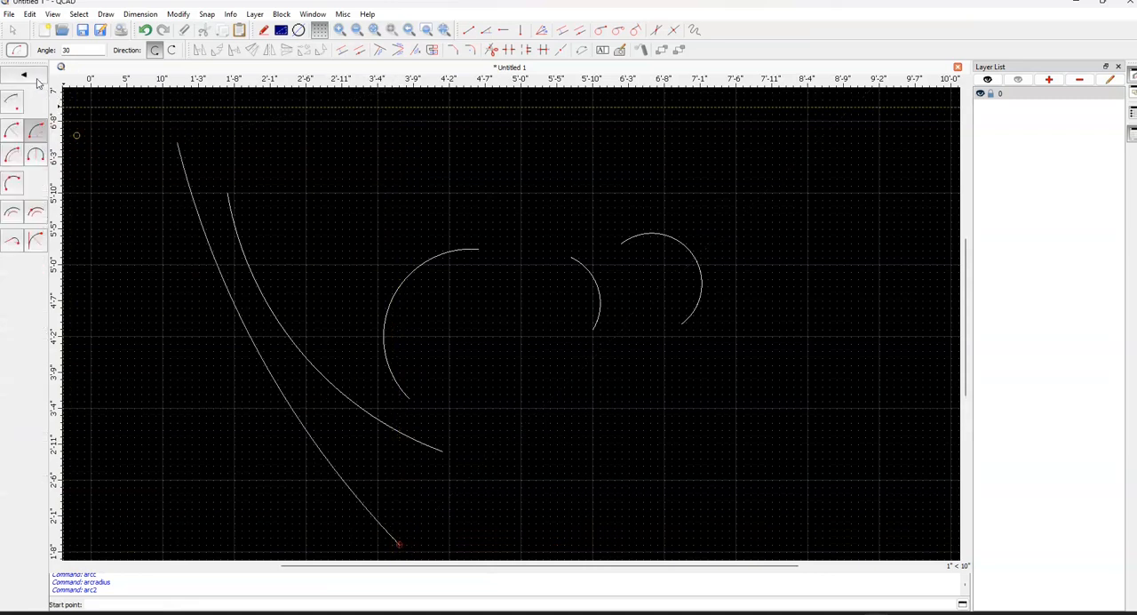
click(9, 158)
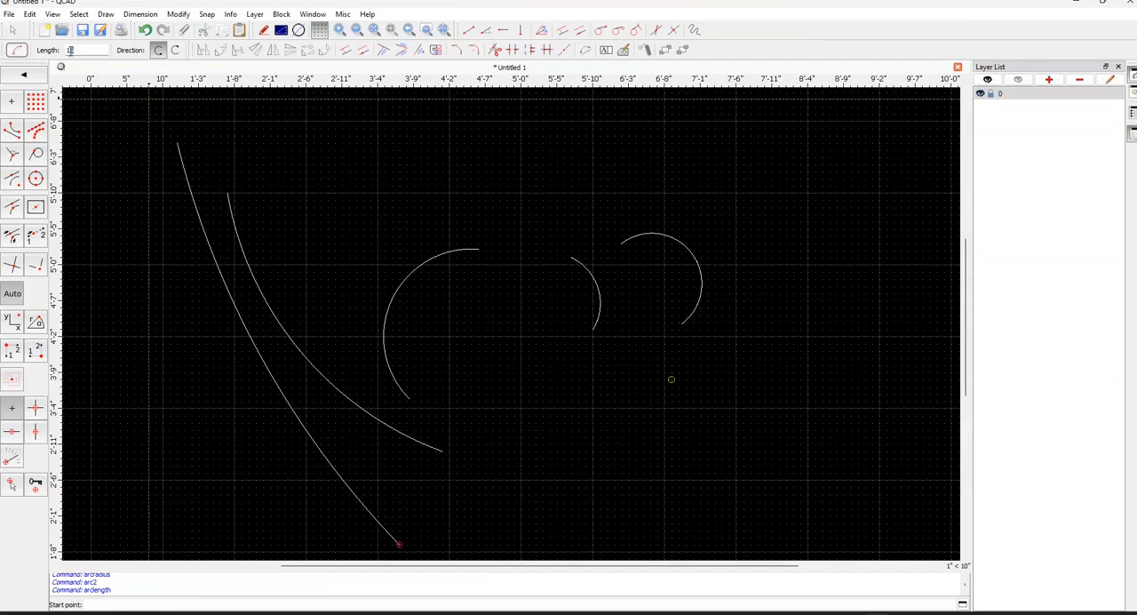
click(665, 408)
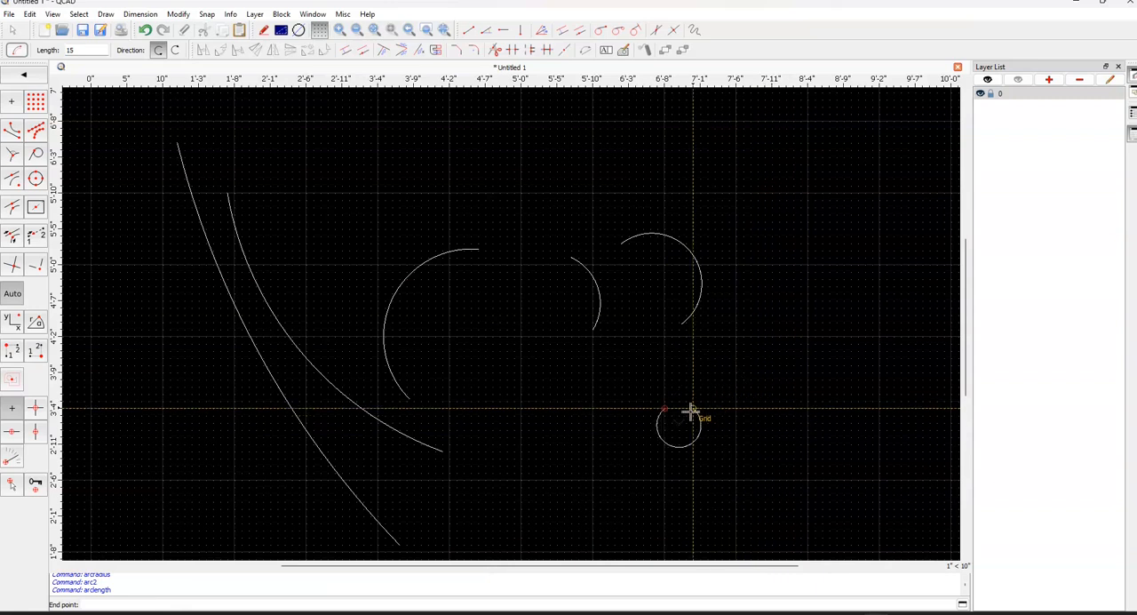
Draw a shallow counterclockwise arc from two points with a height of 4 above the center-based arc
click(24, 76)
click(35, 158)
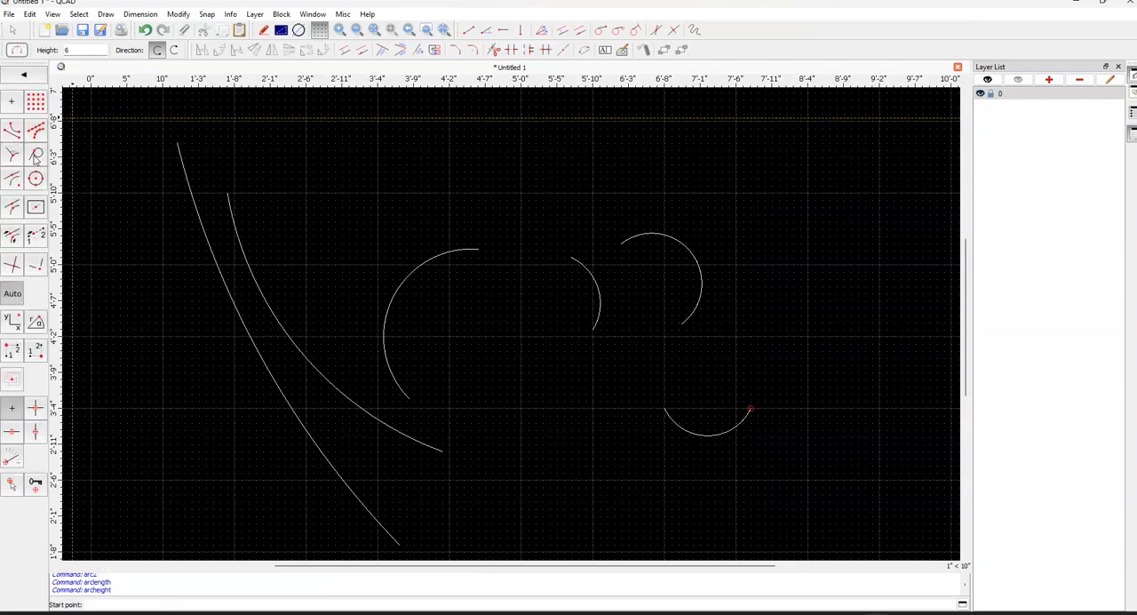
click(785, 306)
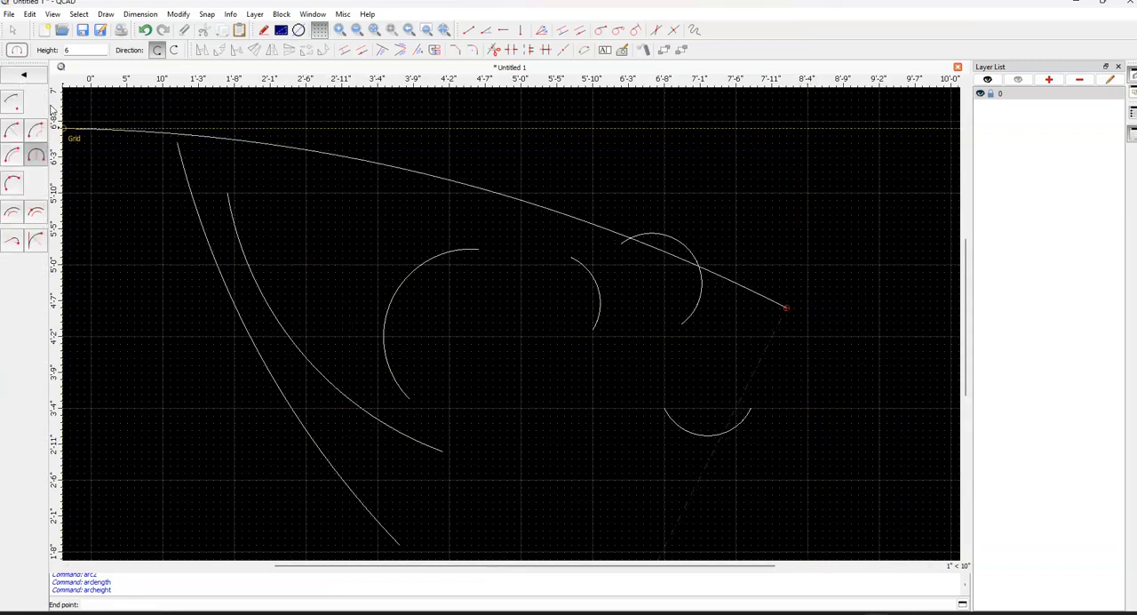
click(36, 157)
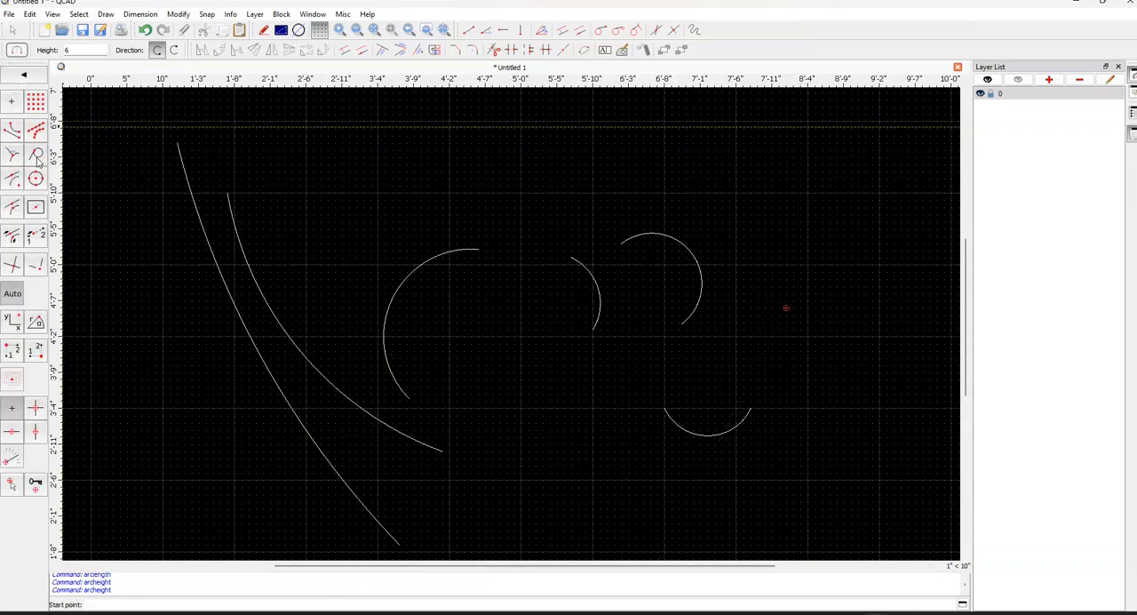
click(285, 222)
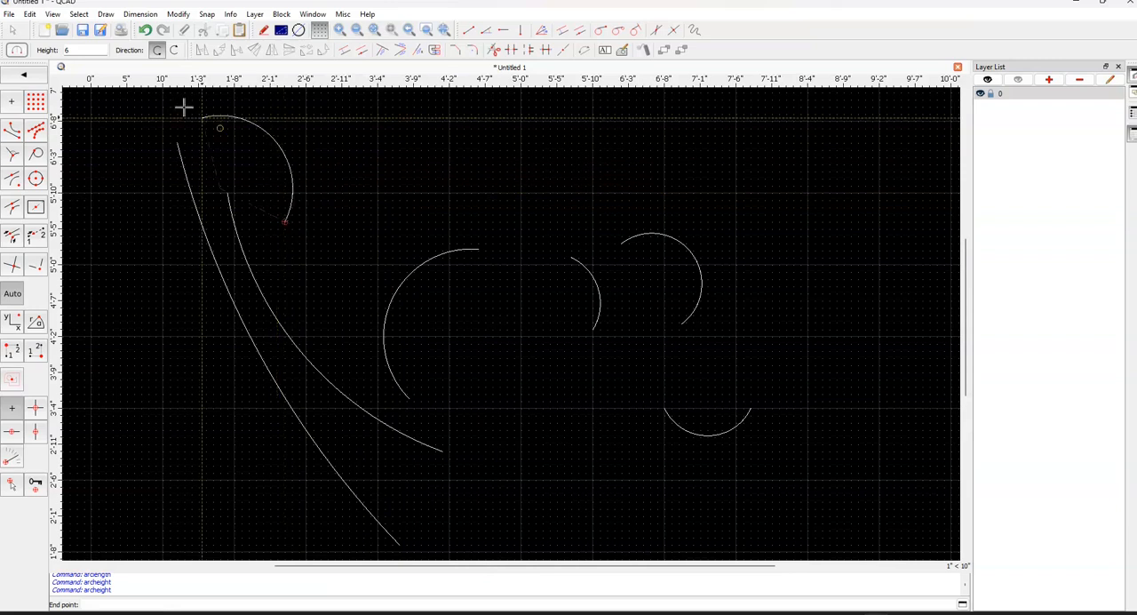
key(BackSpace)
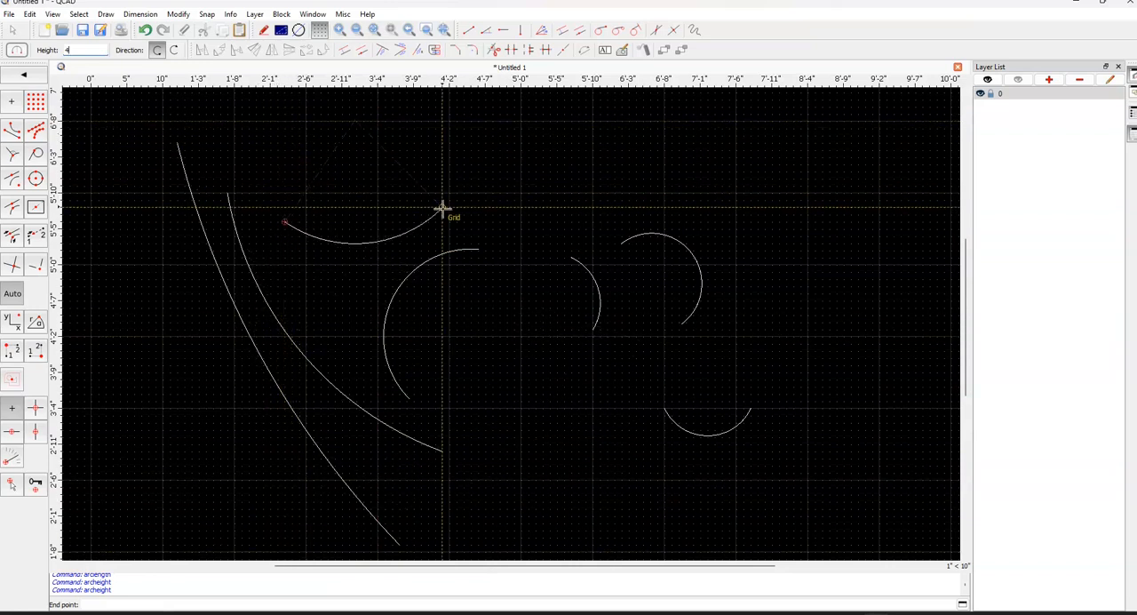
click(786, 307)
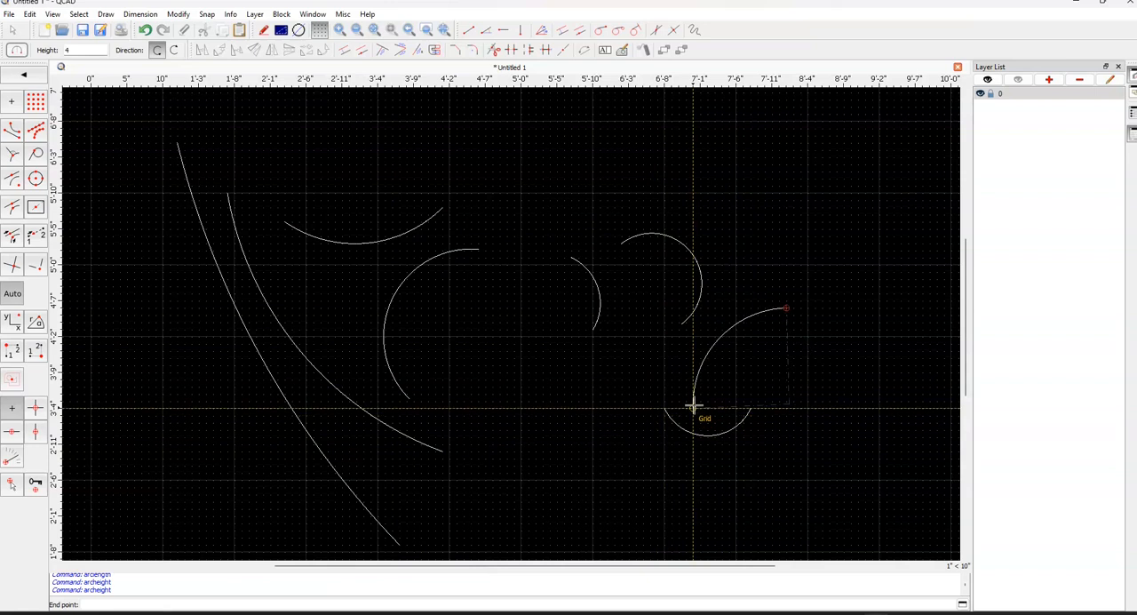
right_click(463, 229)
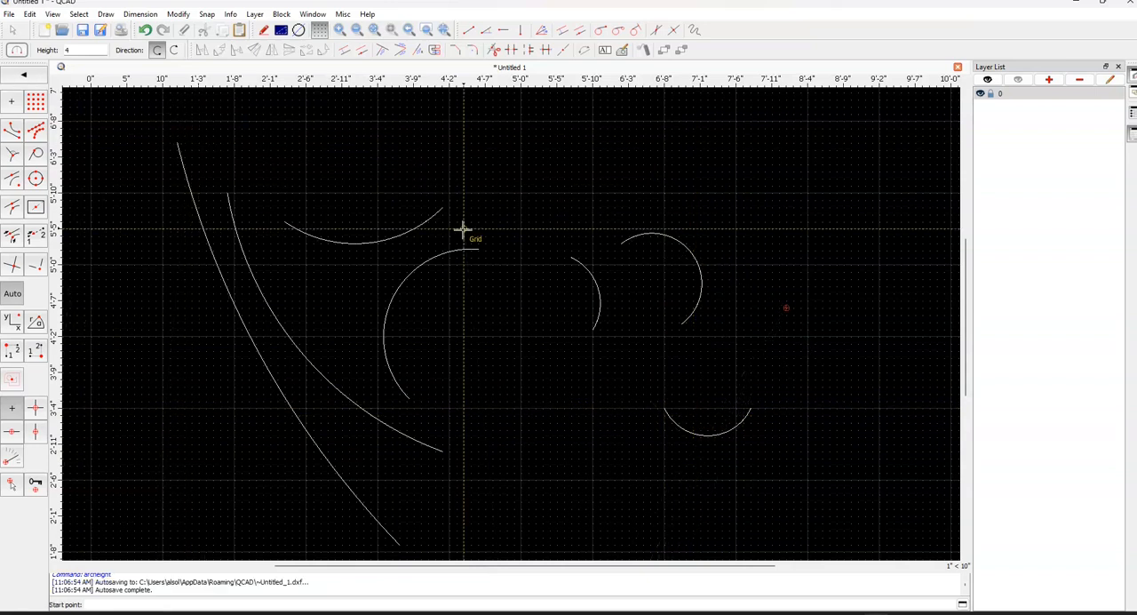
Draw another counterclockwise two-point arc with a length of 15, running vertically to the right of the radius-based arcs
click(20, 78)
click(14, 158)
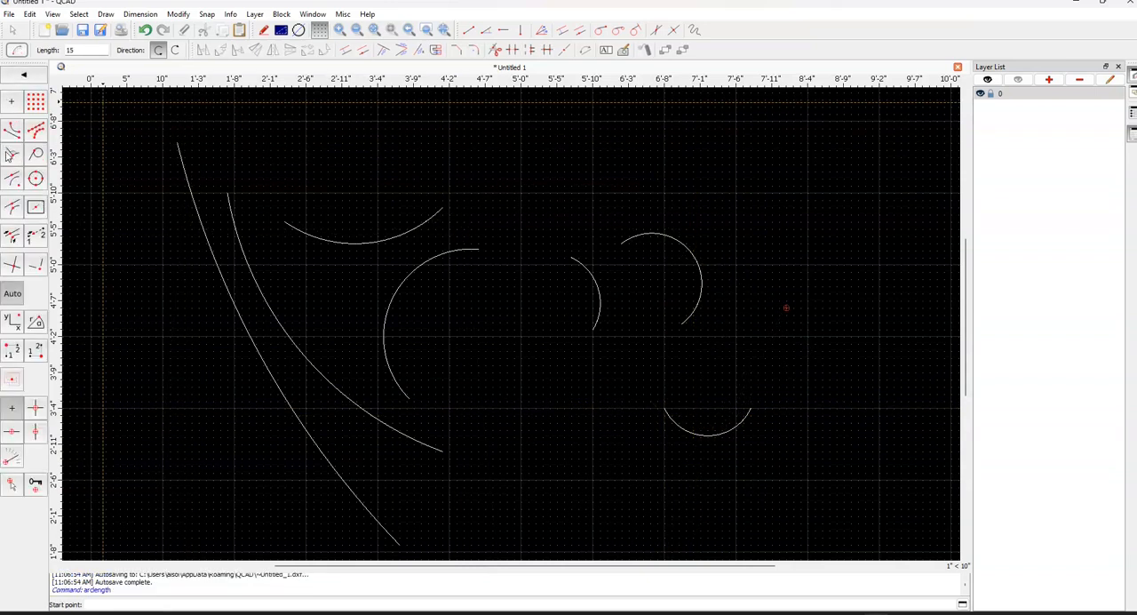
click(25, 76)
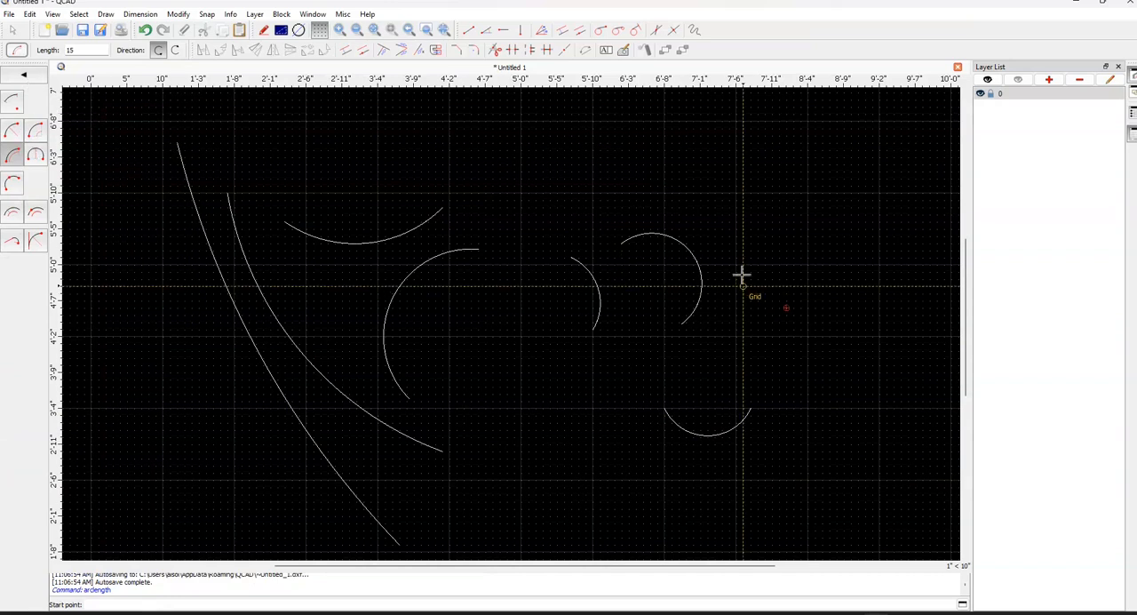
click(750, 194)
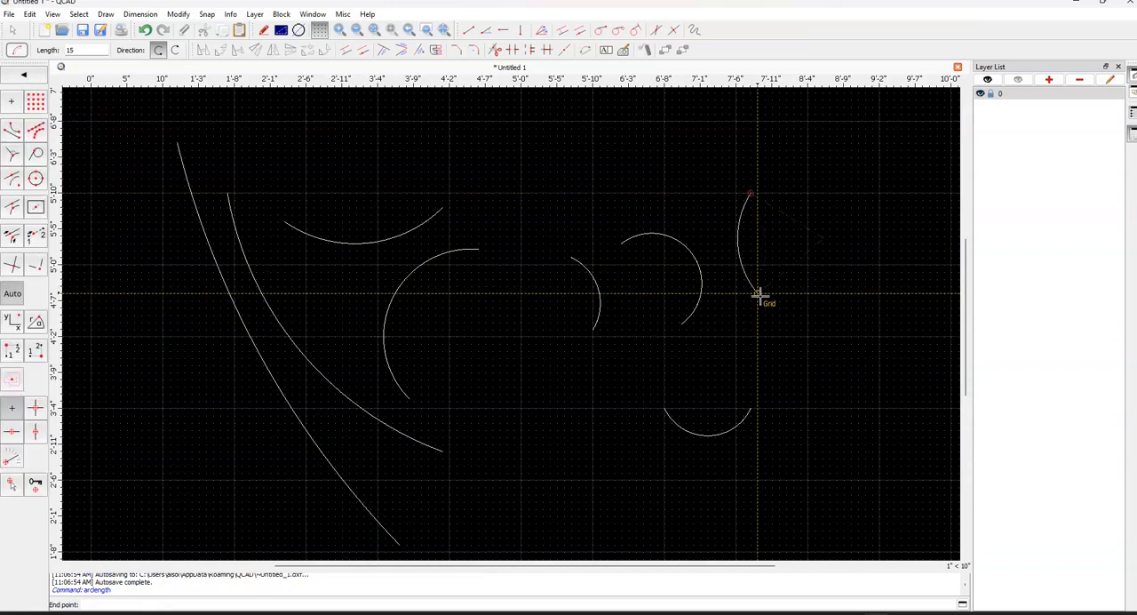
Draw a bowl-shaped arc through three points in the open space below the first radius-based arc
click(22, 75)
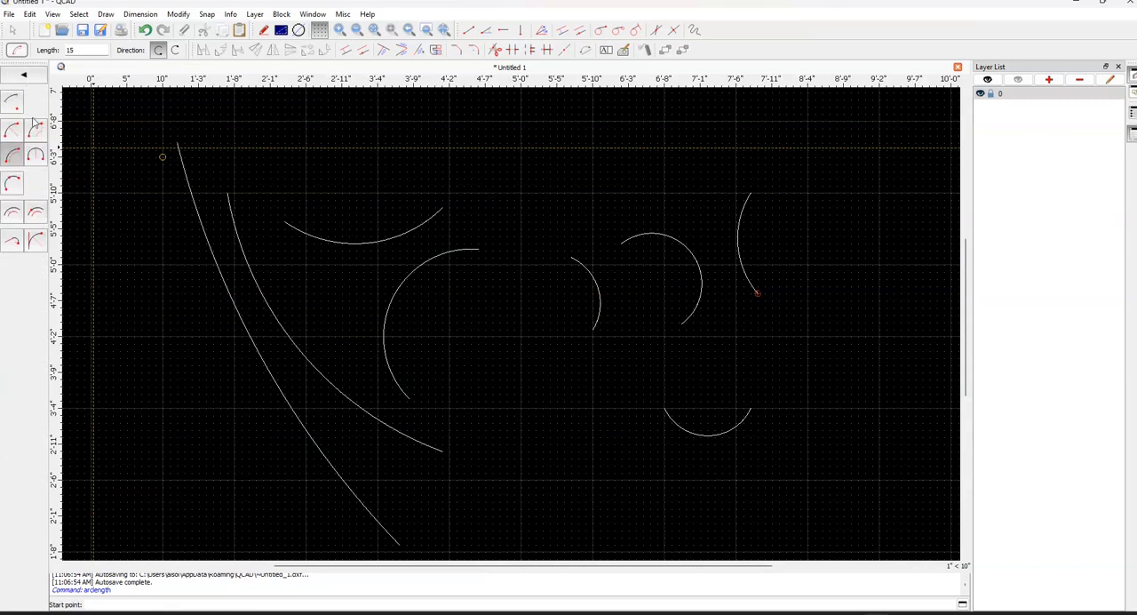
click(12, 189)
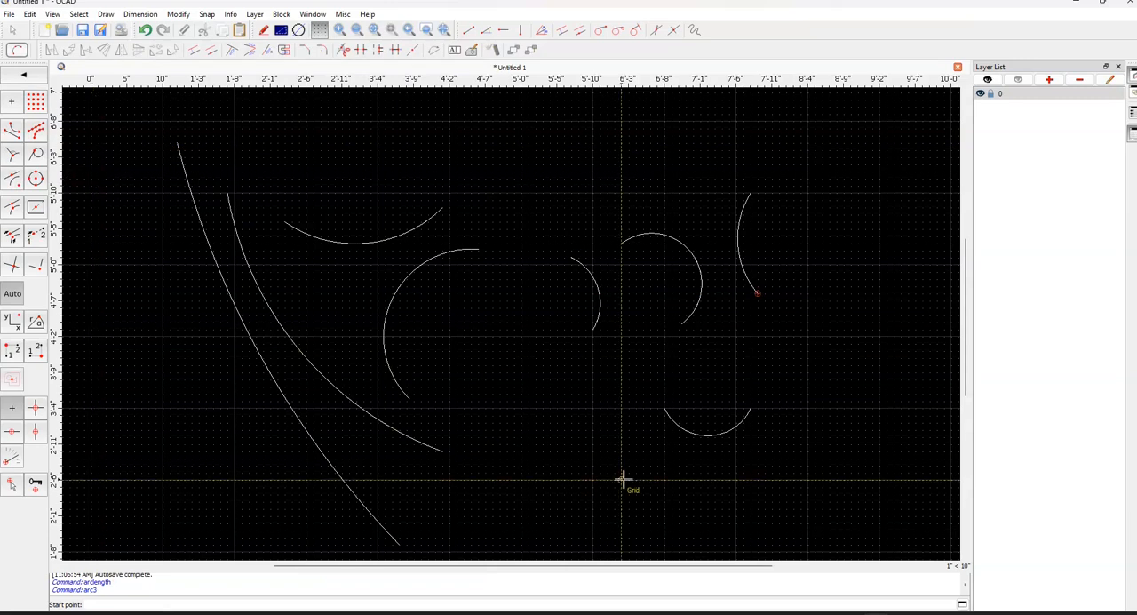
click(492, 431)
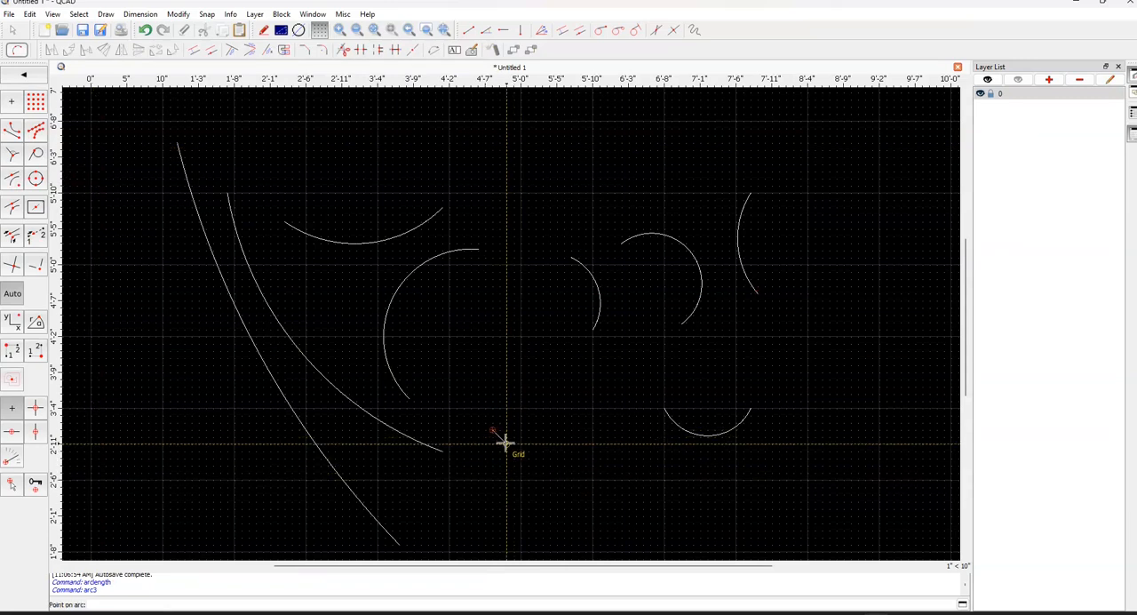
click(556, 502)
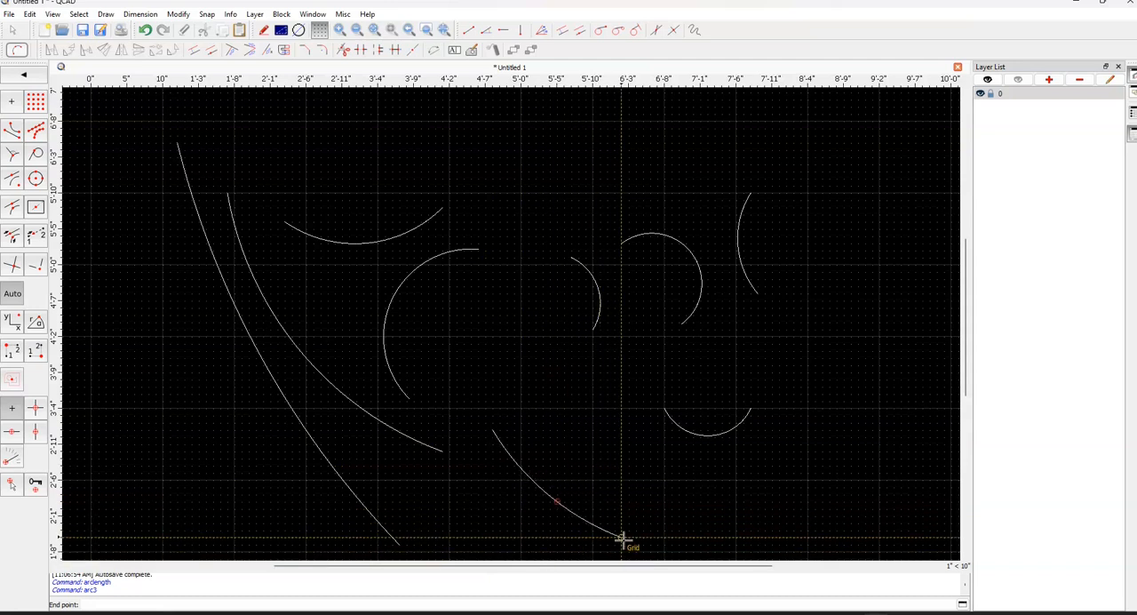
click(594, 450)
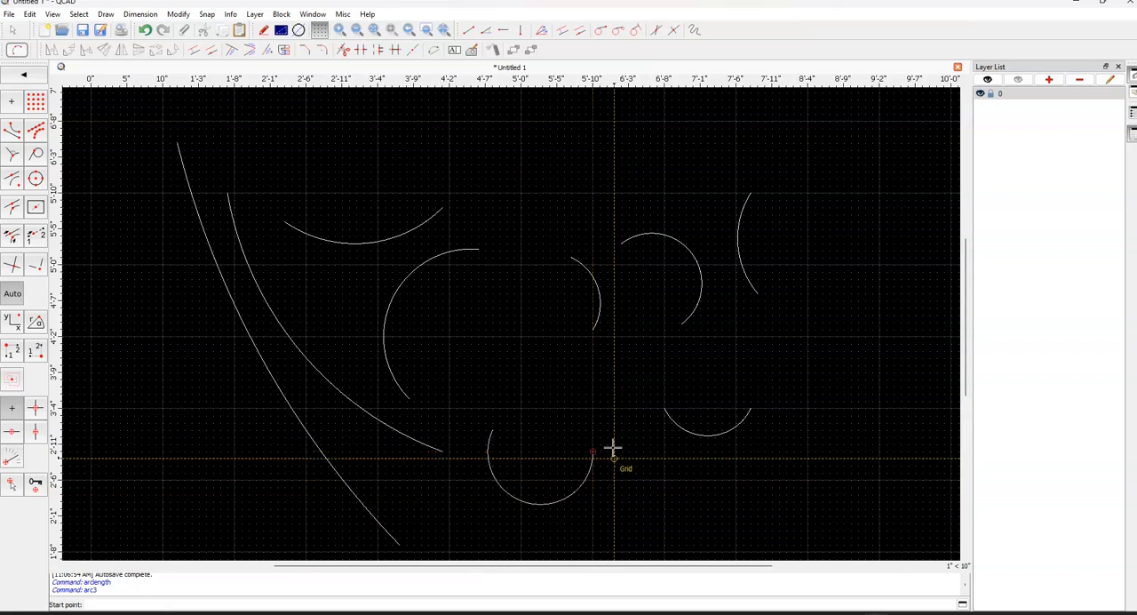
right_click(540, 414)
Try a concentric arc with distance on the three-point arc, setting the distance to 6
click(41, 78)
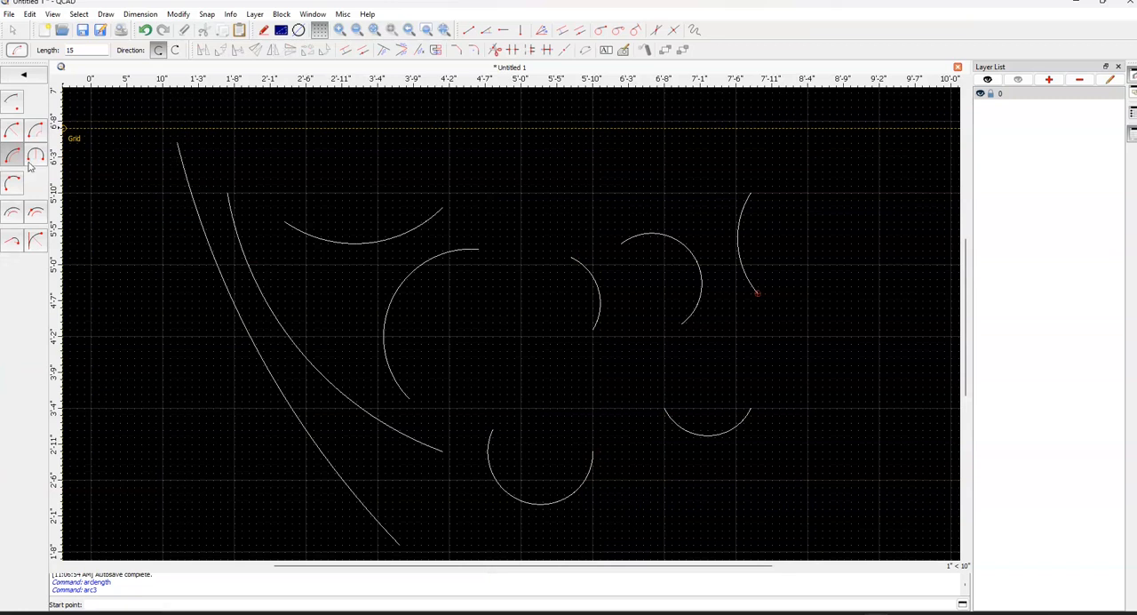
click(14, 217)
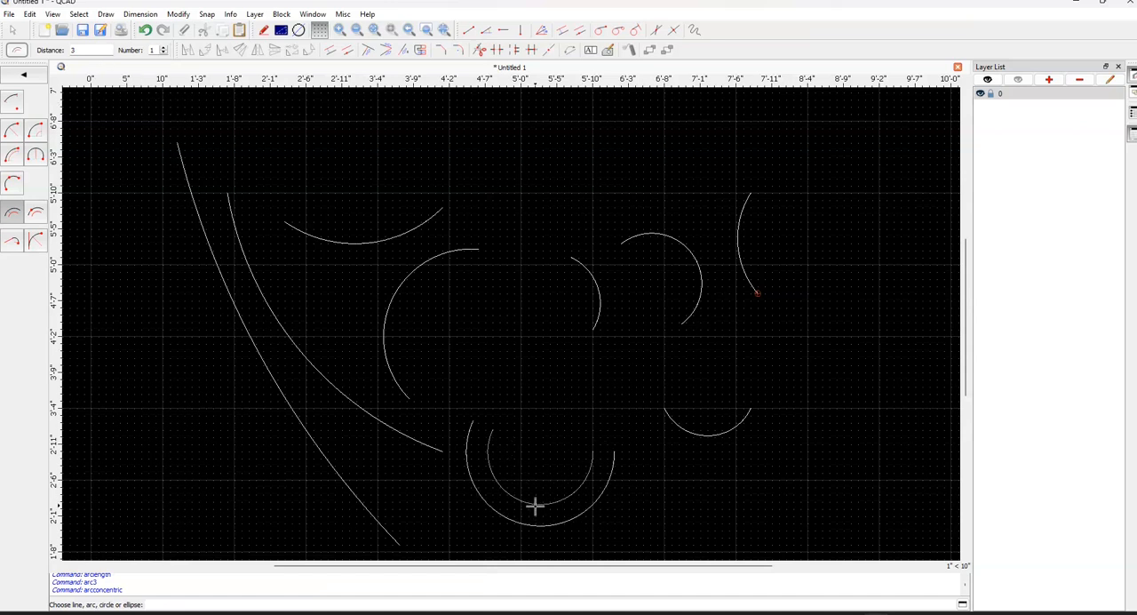
middle_drag(535, 503, 530, 435)
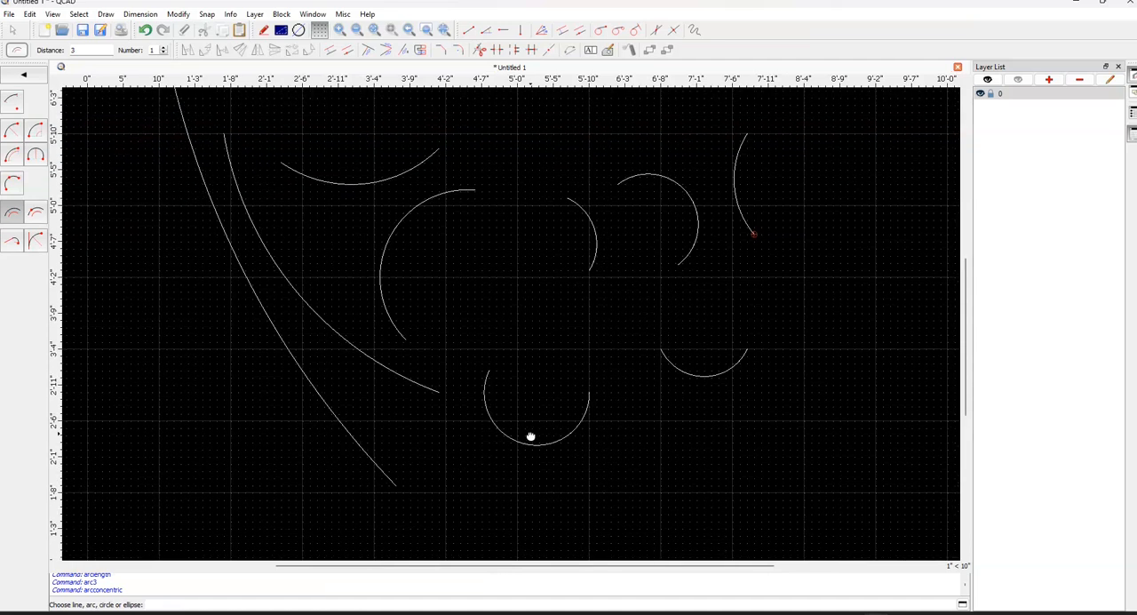
click(81, 50)
key(BackSpace)
text(6)
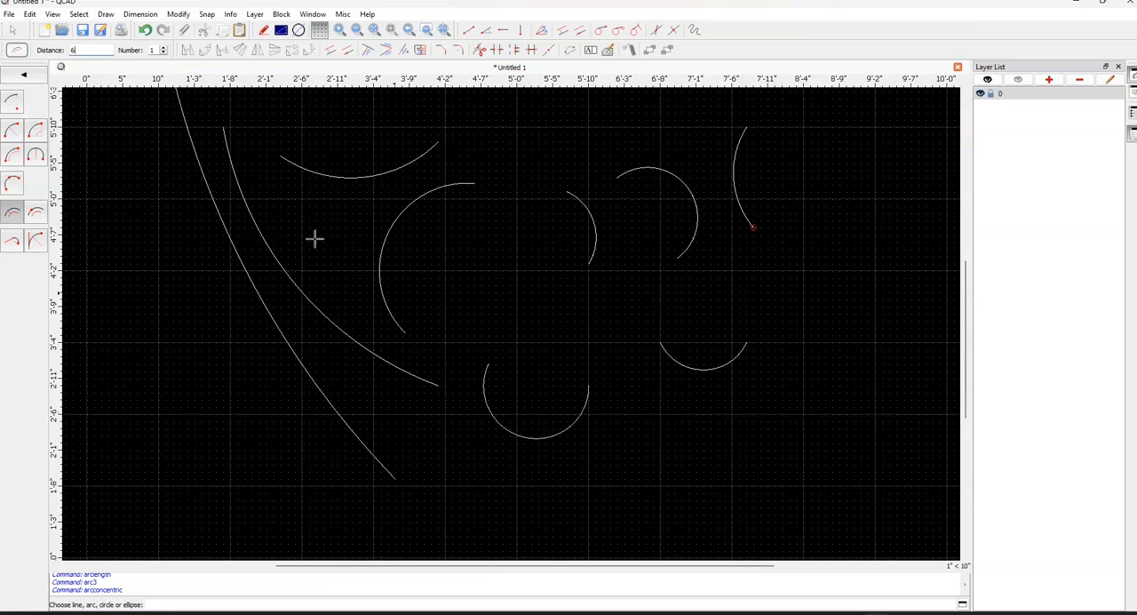
Draw one concentric arc through a point inside the three-point arc
click(37, 213)
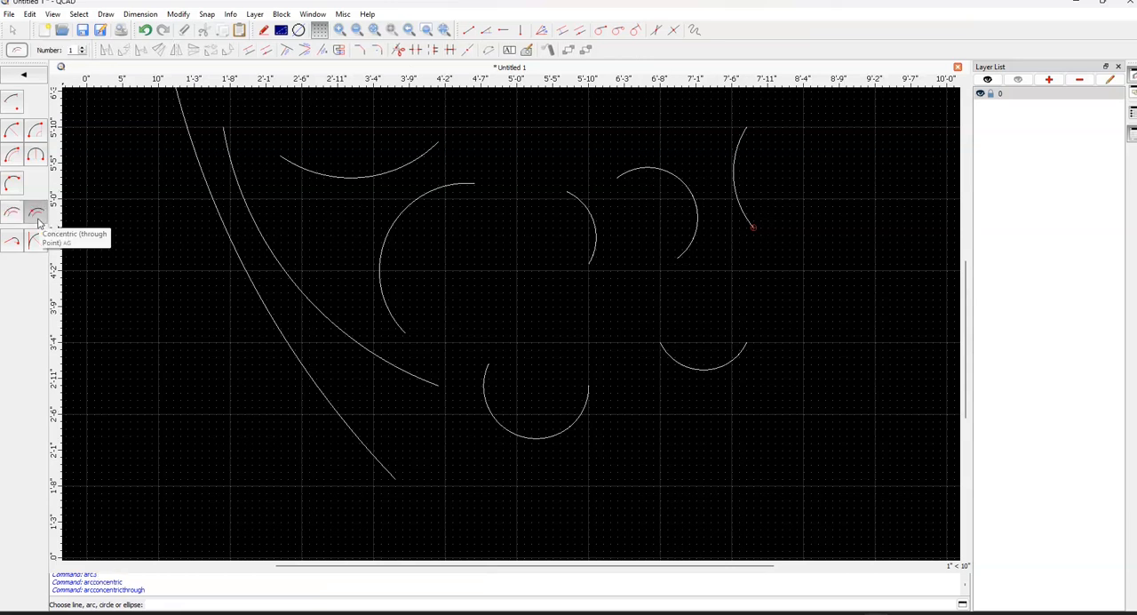
click(527, 437)
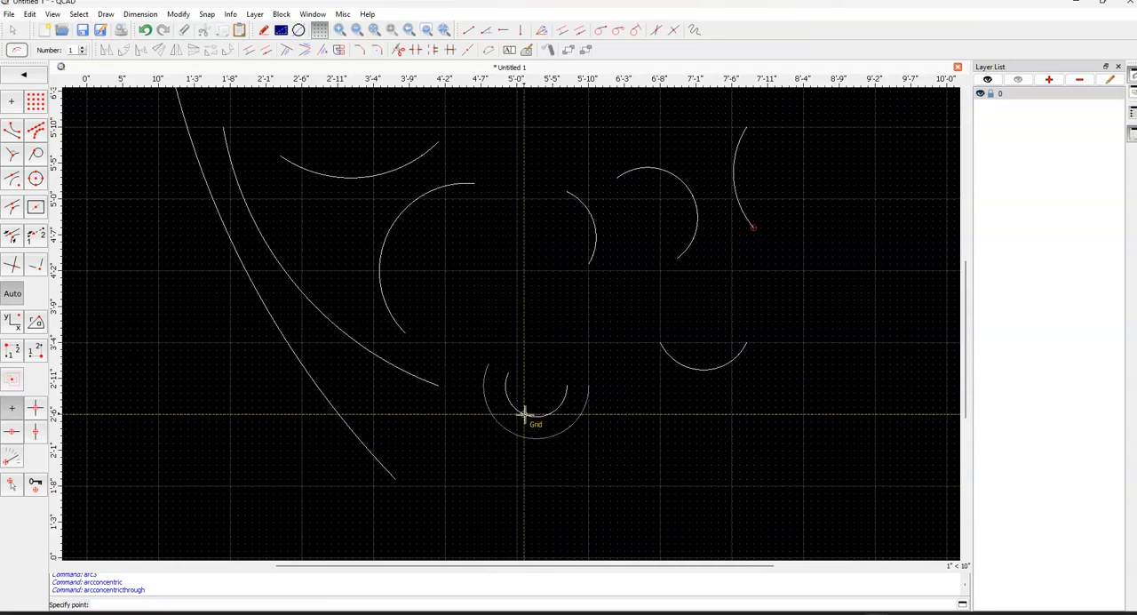
click(557, 413)
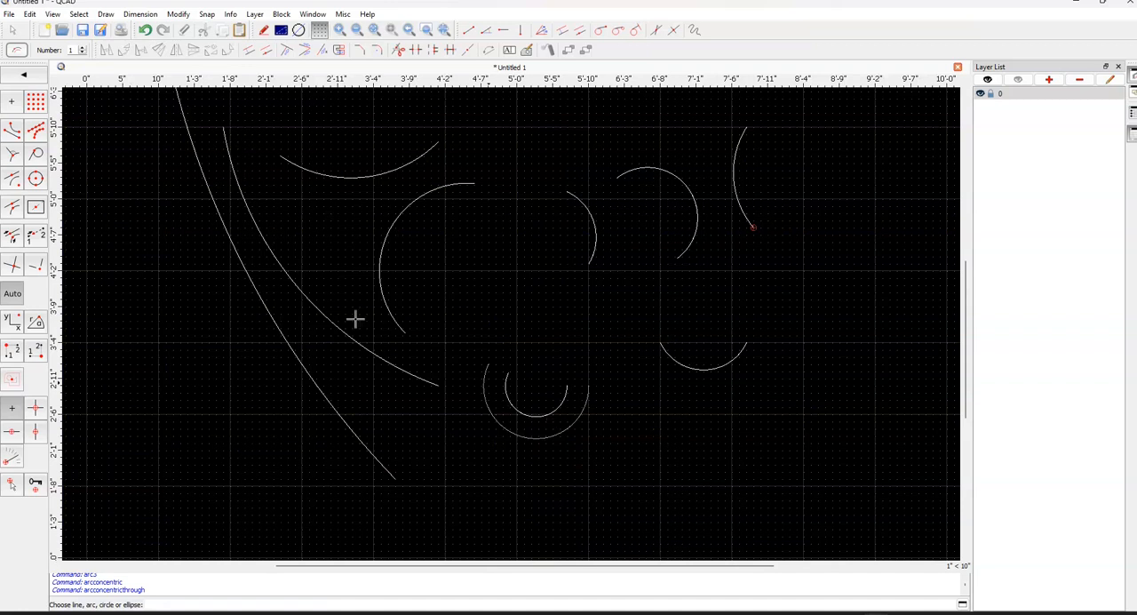
Draw a tangential arc with radius 6 from the right end of the three-point arc, curving over and ending below its center
click(30, 78)
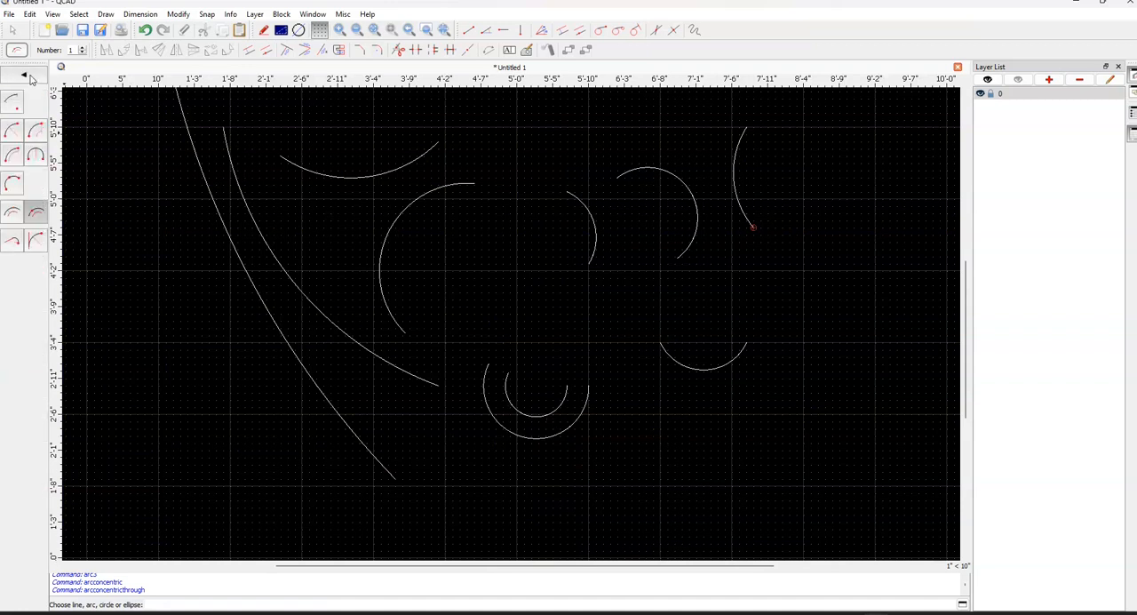
click(13, 247)
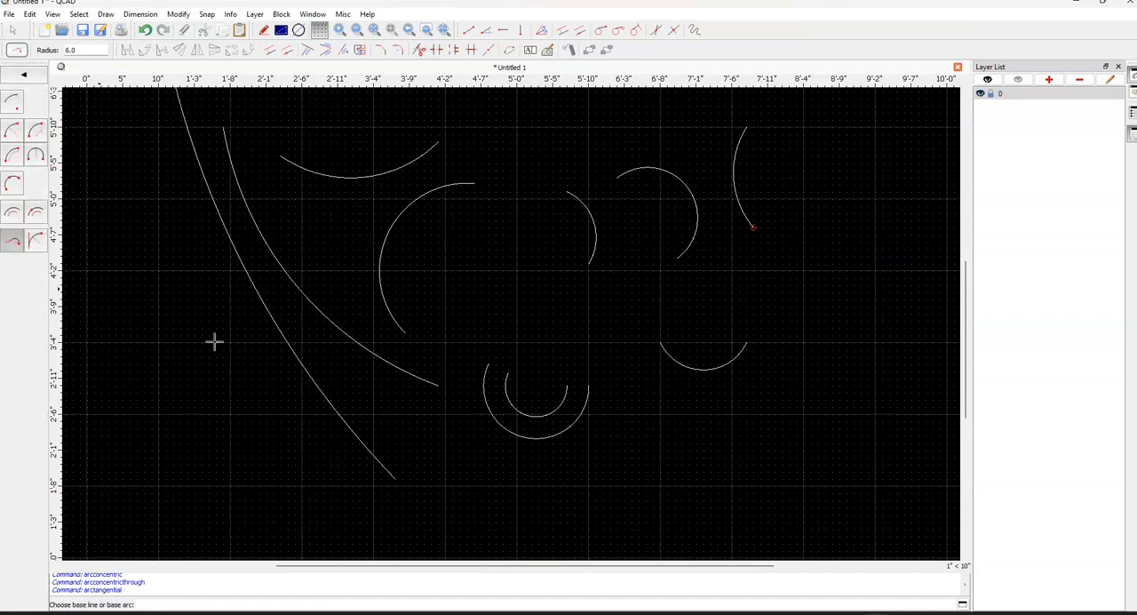
click(542, 437)
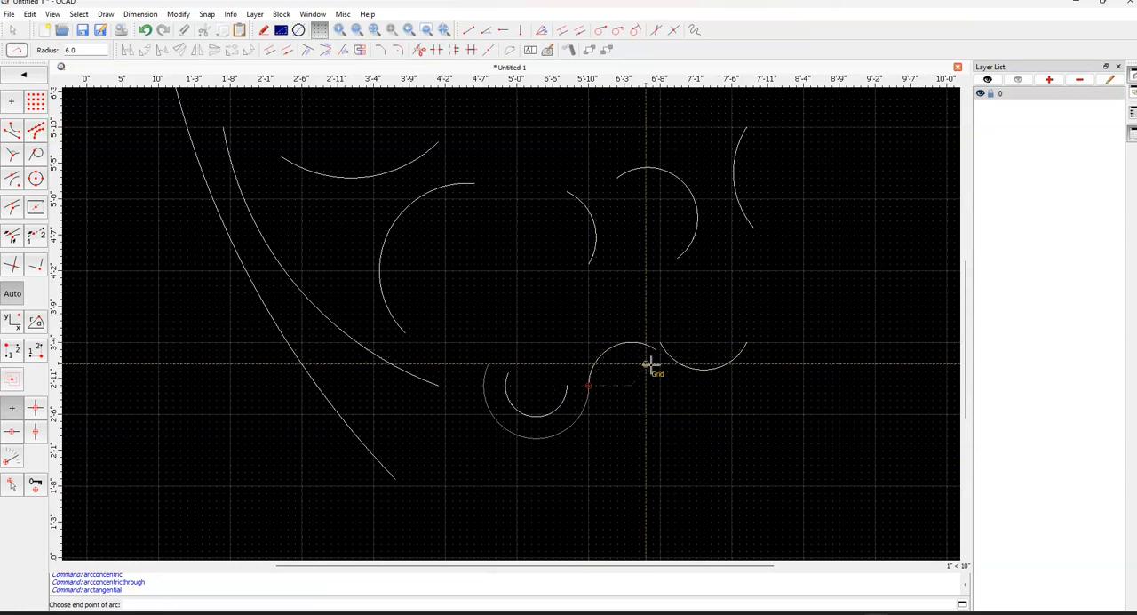
click(633, 424)
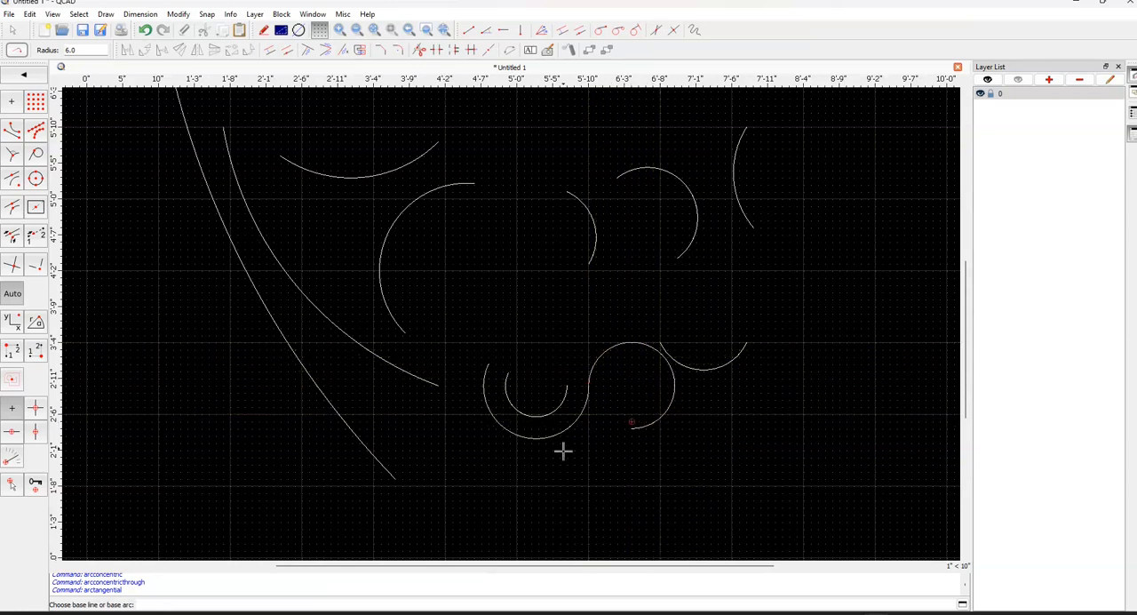
Draw an arc with radius 8 tangent to the underside of the three-point arc through a point below left, keeping the large lower solution
click(35, 82)
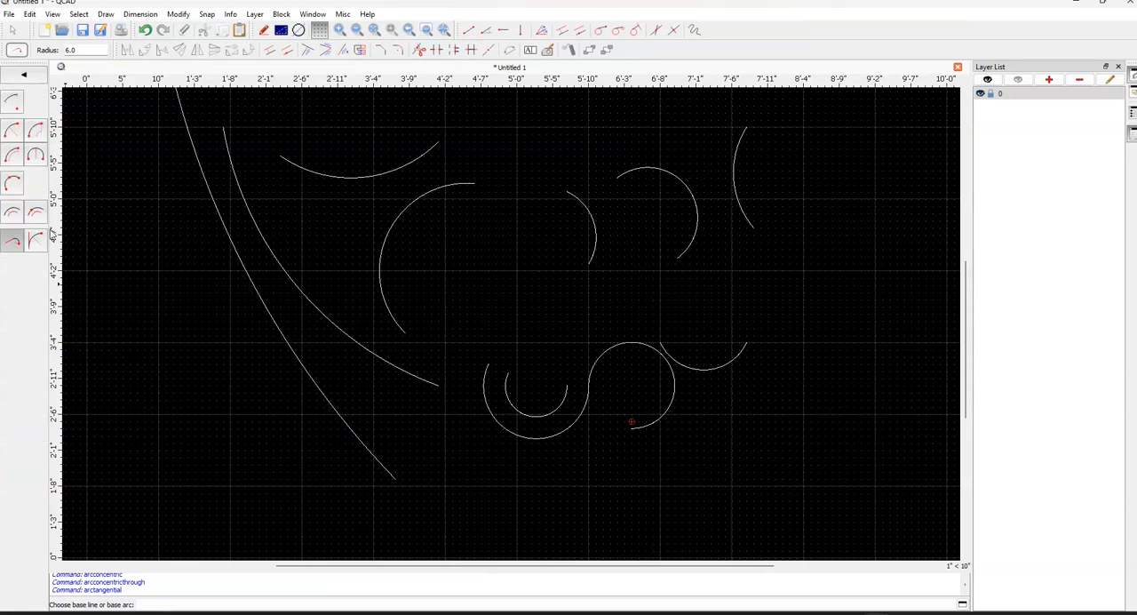
click(41, 240)
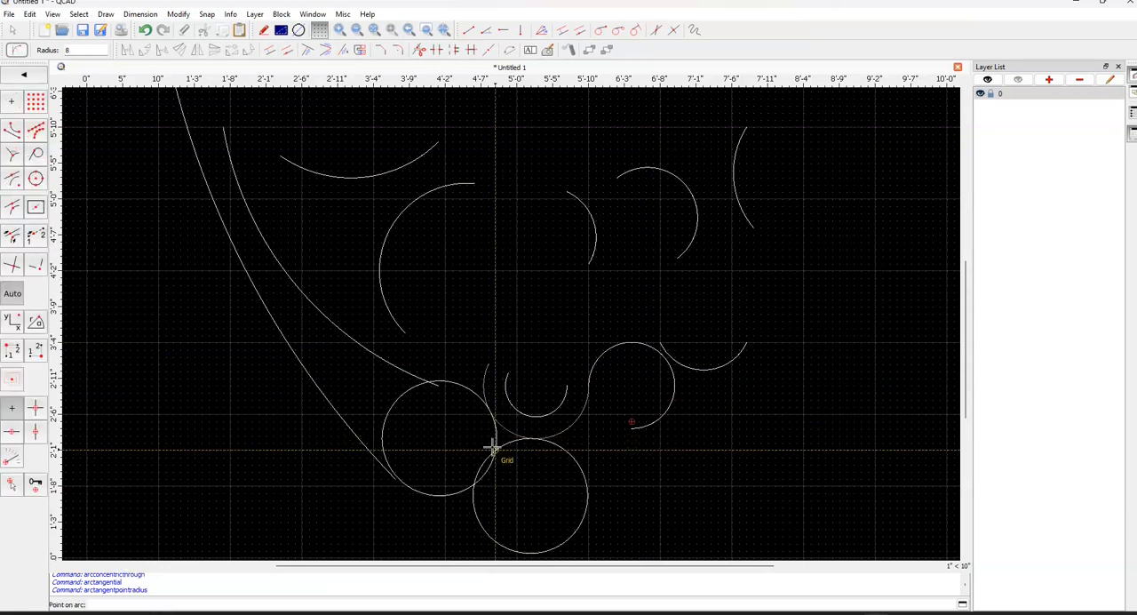
click(464, 460)
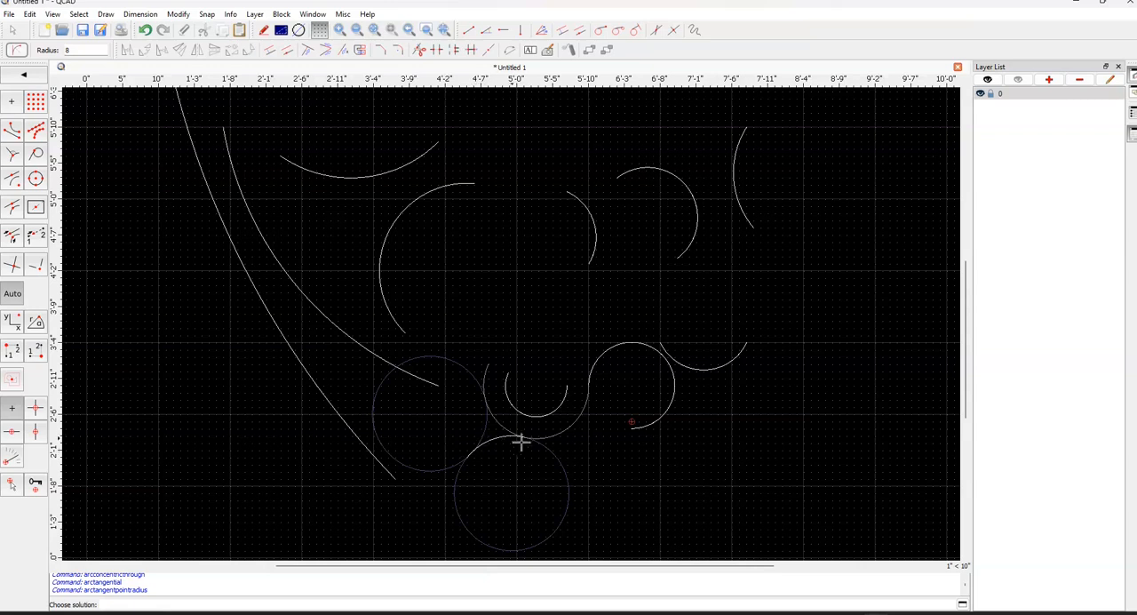
click(558, 461)
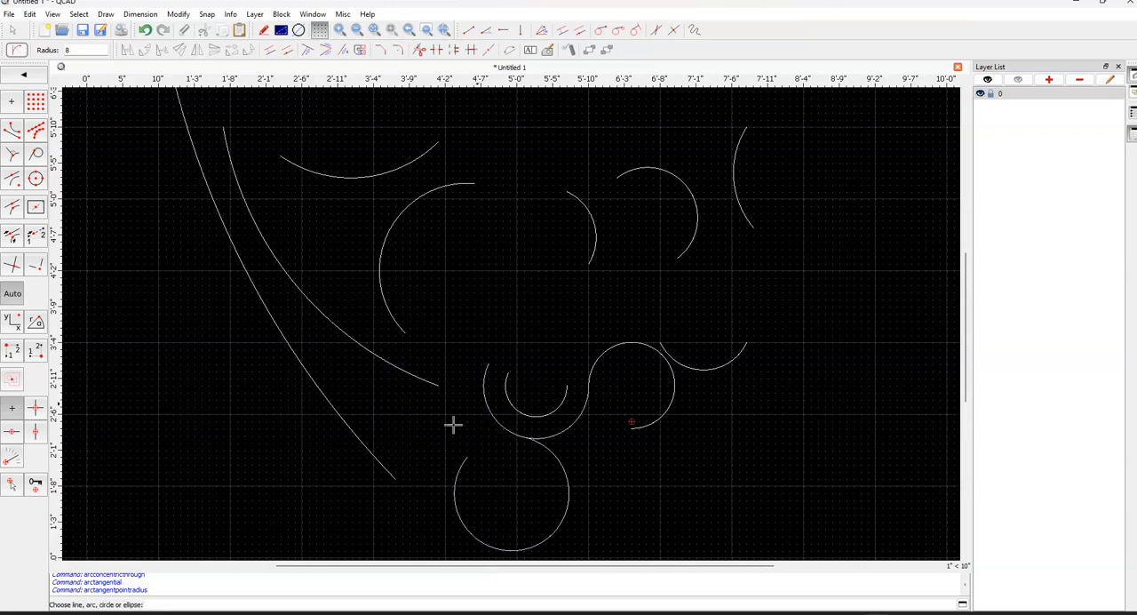